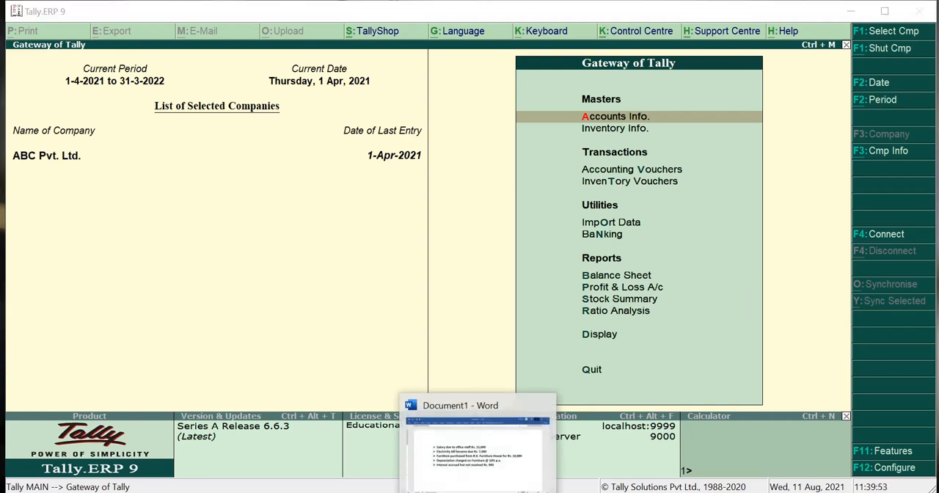
Switch to the Word document and highlight the transaction for salary due to office staff
{"action": "left_click", "coordinate": [479, 451]}
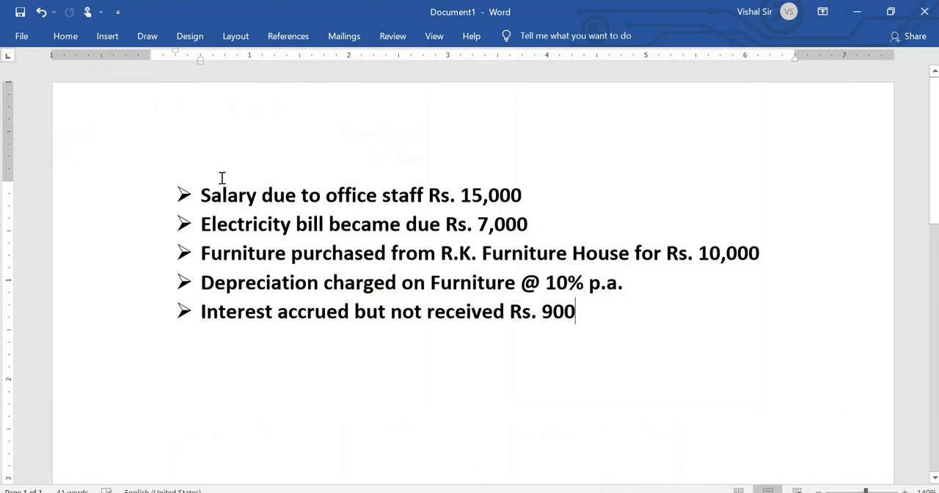
{"action": "left_click", "coordinate": [201, 194]}
{"action": "left_click_drag", "start_coordinate": [201, 195], "coordinate": [515, 204]}
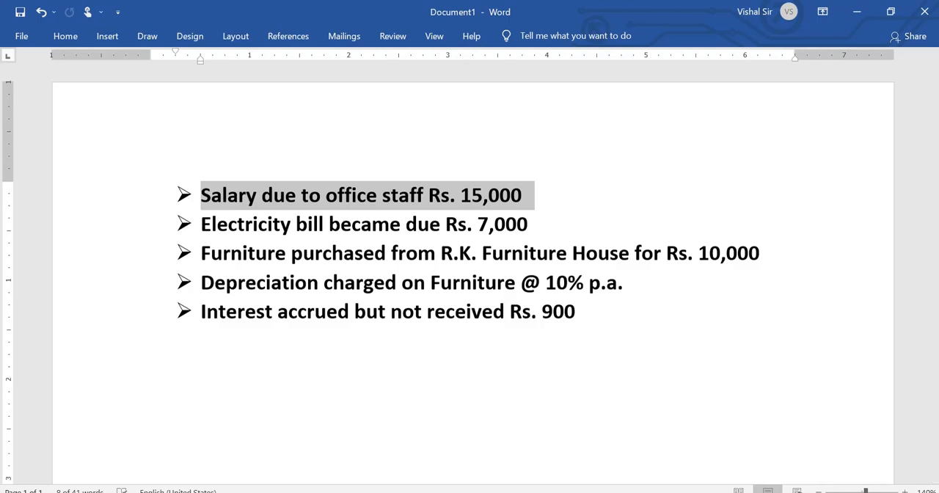
Return to Tally.ERP 9 and open a new journal voucher for ABC Pvt. Ltd
{"action": "left_click", "coordinate": [493, 408]}
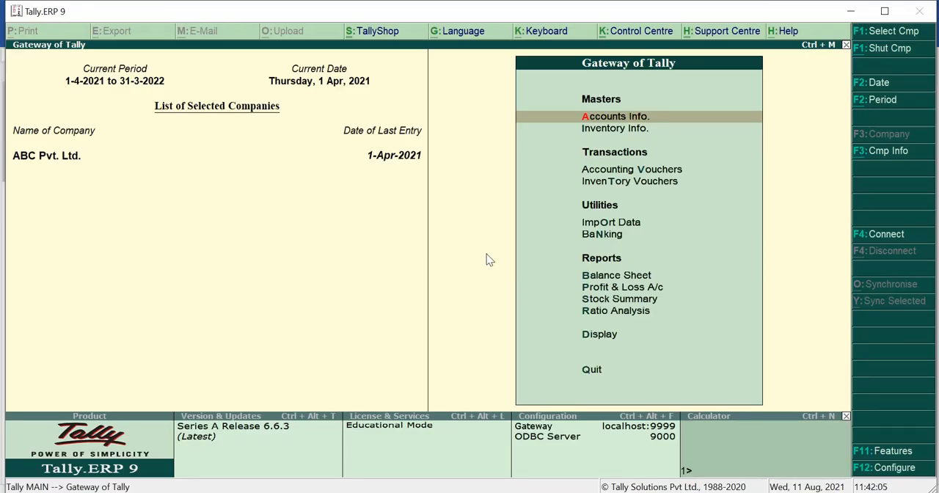
{"action": "key", "text": "Down"}
{"action": "key", "text": "Down"}
{"action": "key", "text": "Return"}
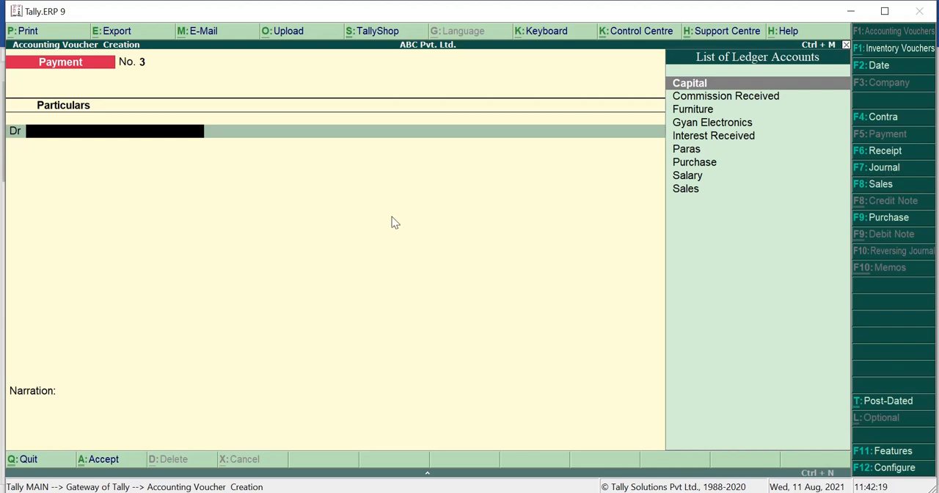
{"action": "key", "text": "F7"}
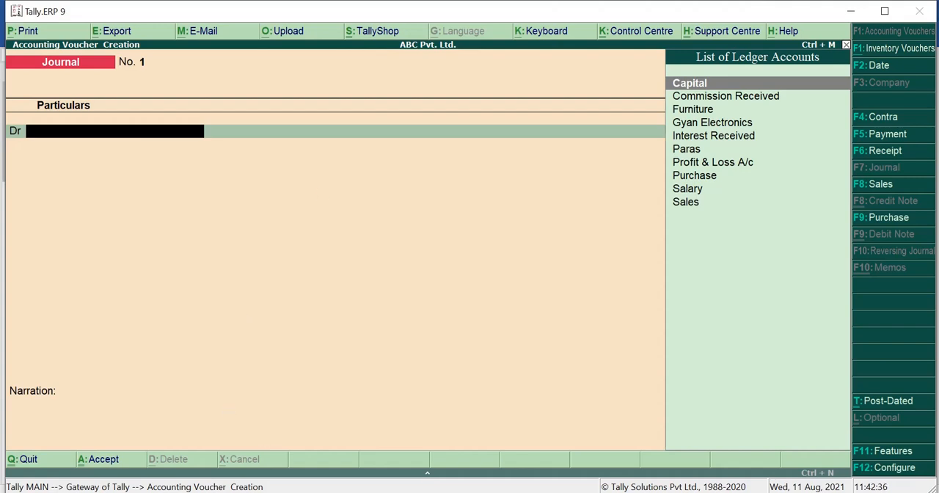
Recheck the salary transaction in the Word document at 150% zoom and return to Tally.ERP 9
{"action": "left_click", "coordinate": [442, 492]}
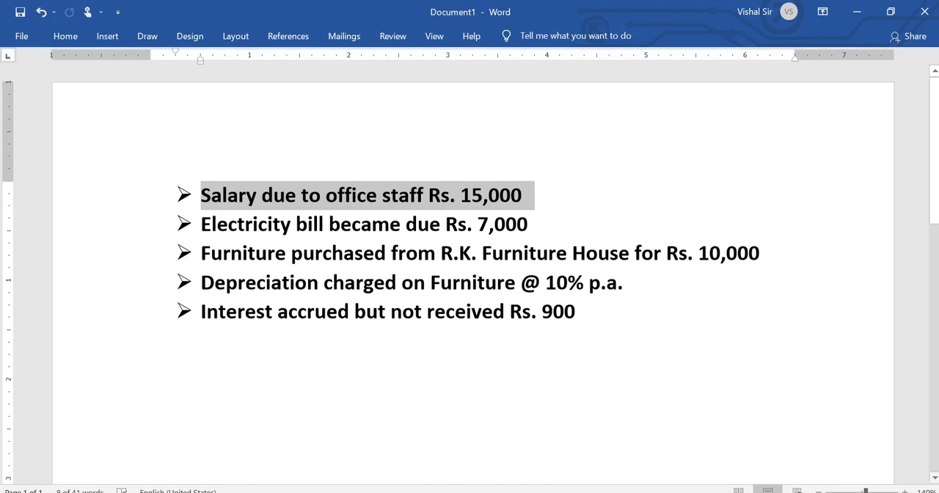
{"action": "left_click", "coordinate": [906, 490]}
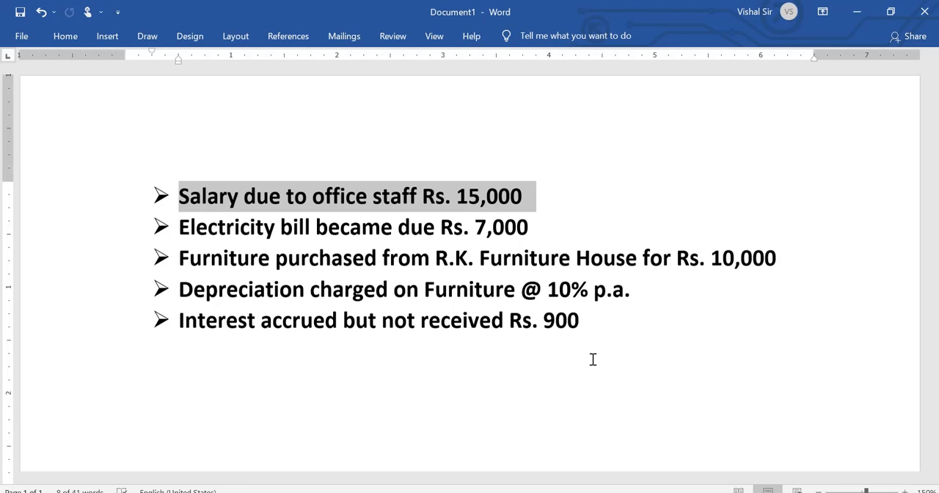
{"action": "key", "text": "alt+Tab"}
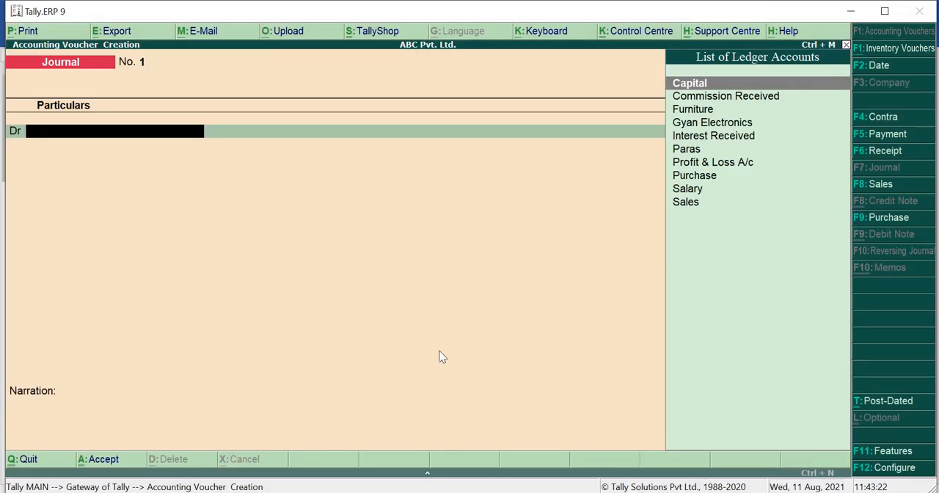
Debit the Salary ledger with 15,000 in the journal voucher
{"action": "type", "text": "Sa"}
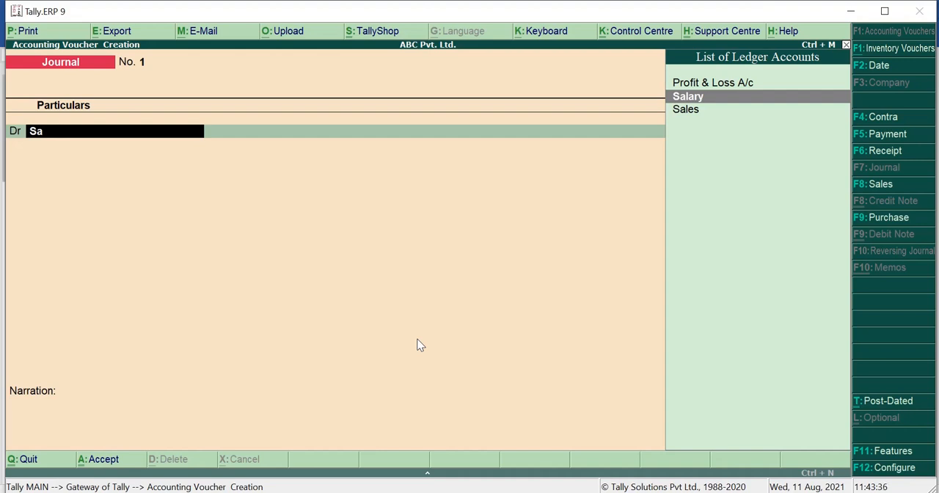
{"action": "key", "text": "Return"}
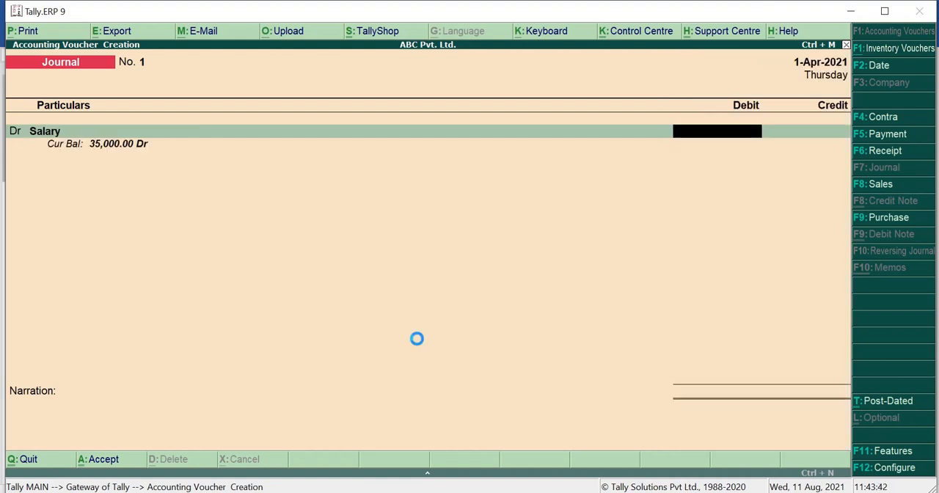
{"action": "type", "text": "15000"}
{"action": "key", "text": "Return"}
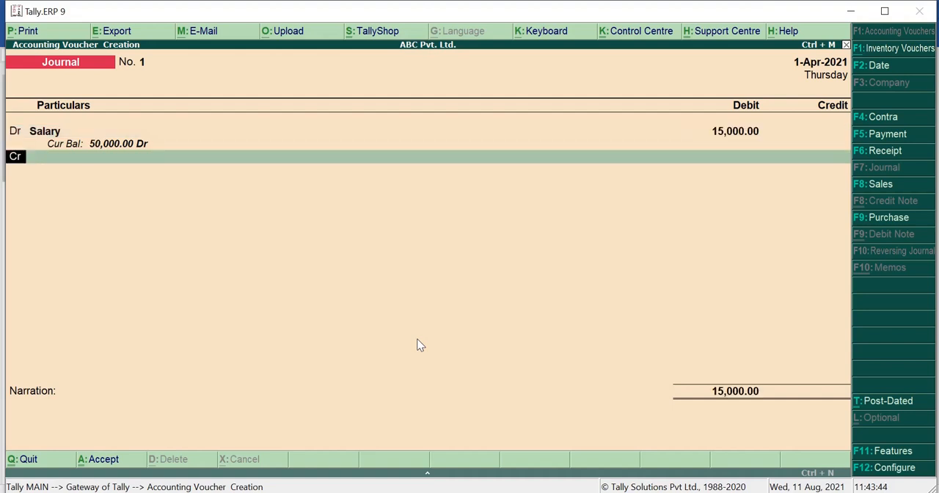
Start a new ledger for the voucher's credit line and name it Salary Payable, without an alias
{"action": "key", "text": "Return"}
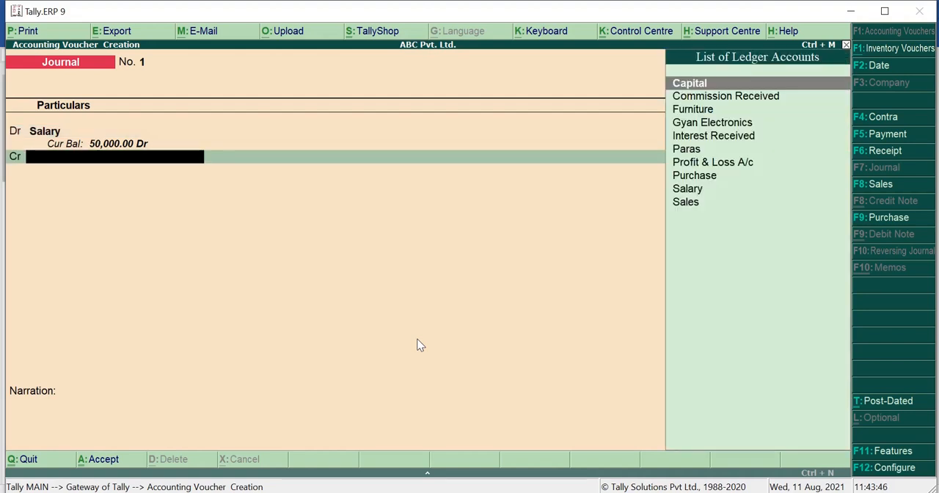
{"action": "key", "text": "alt+c"}
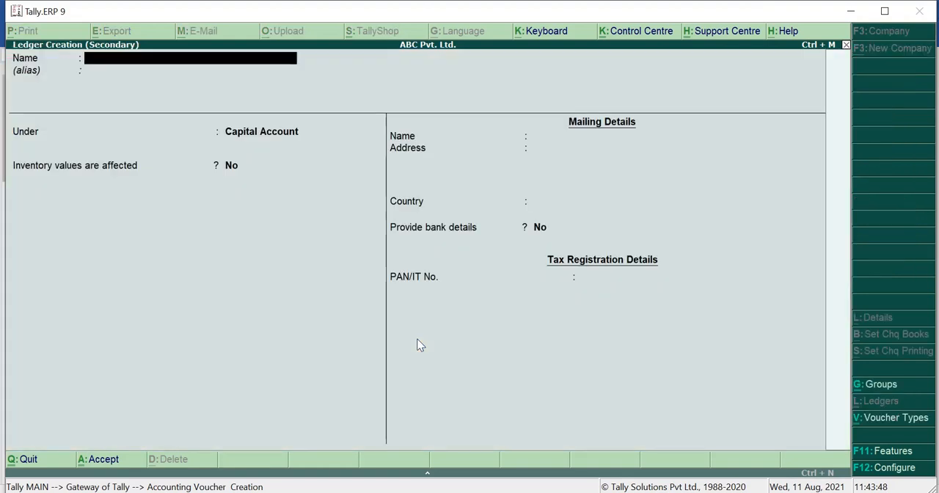
{"action": "type", "text": "Salart"}
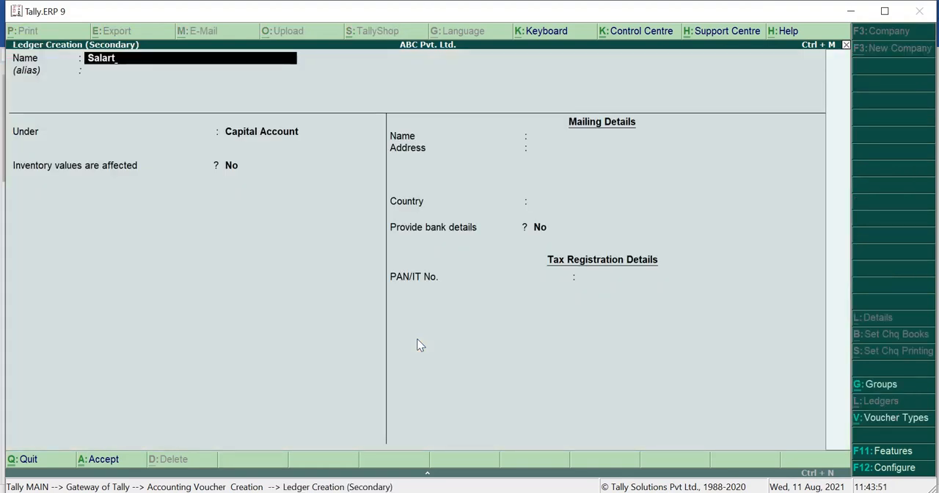
{"action": "key", "text": "BackSpace"}
{"action": "type", "text": "y Payable"}
{"action": "key", "text": "Return"}
{"action": "key", "text": "Return"}
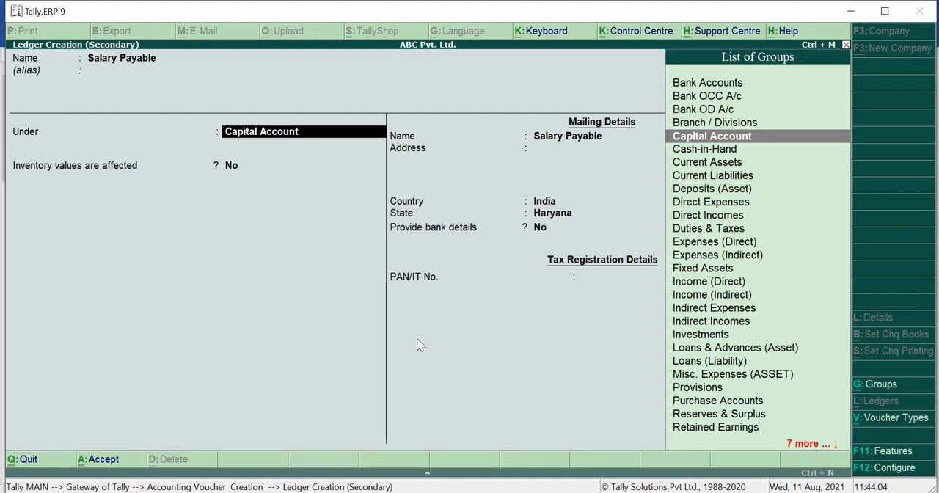
Place the Salary Payable ledger under Current Liabilities, keep its remaining default details, and save it
{"action": "type", "text": "curr"}
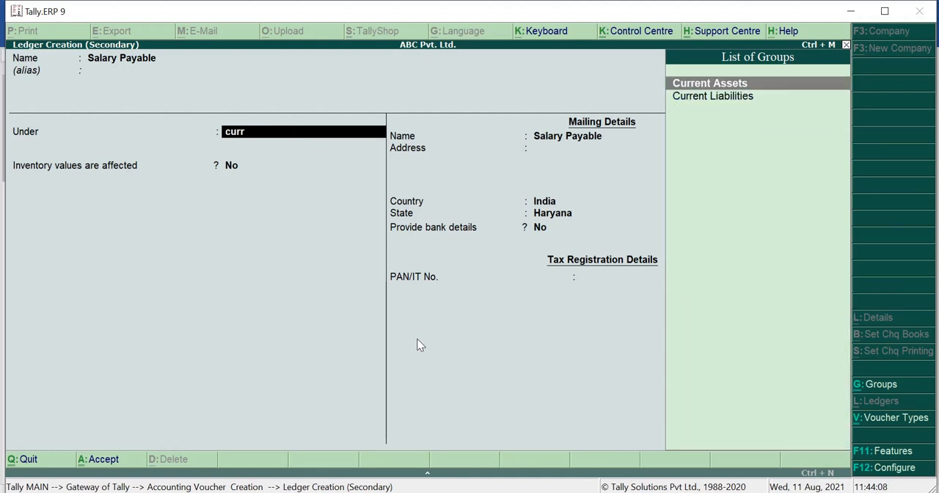
{"action": "key", "text": "Down"}
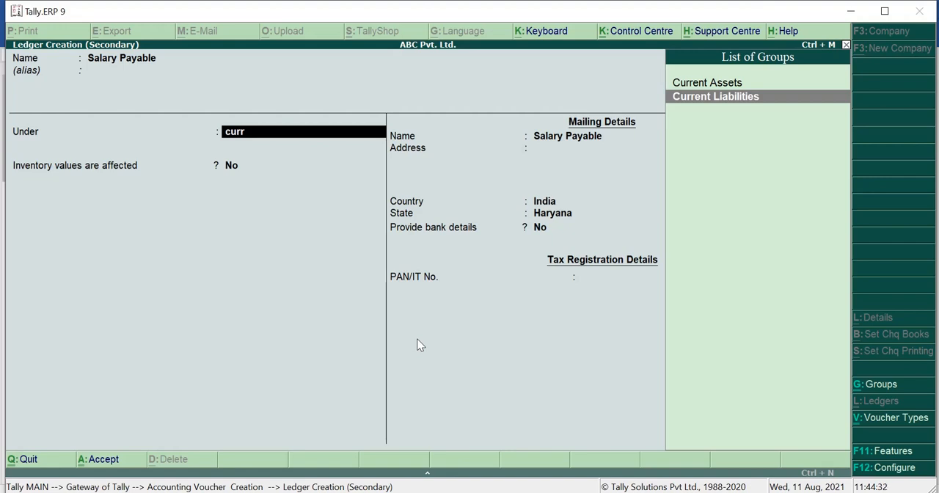
{"action": "key", "text": "Return"}
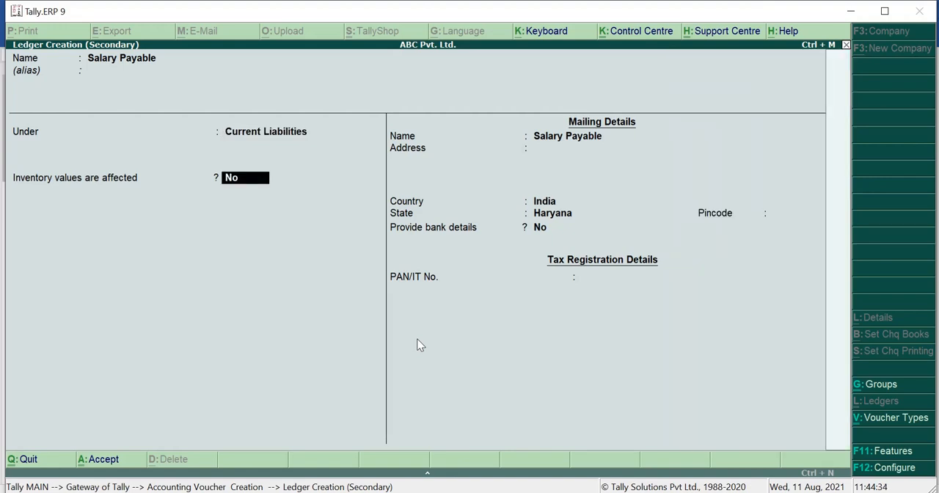
{"action": "key", "text": "Return"}
{"action": "key", "text": "Return"}
{"action": "key", "text": "Return"}
{"action": "key", "text": "Return"}
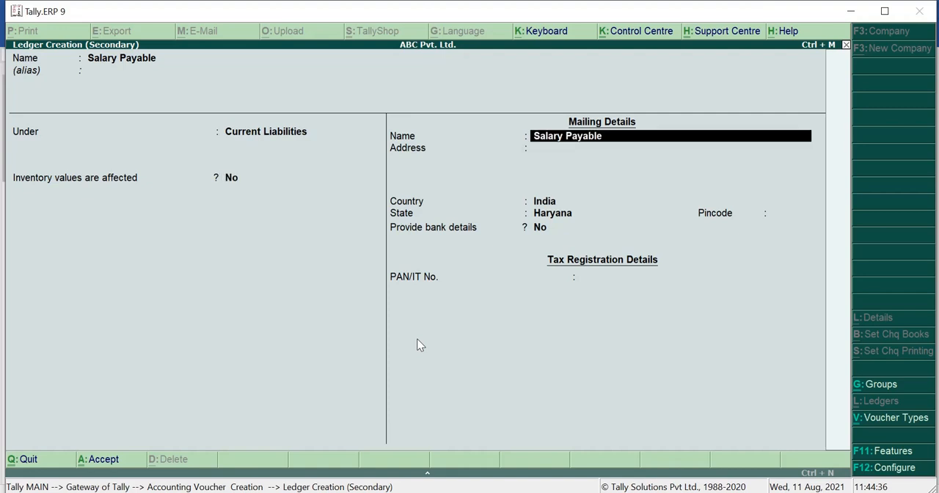
{"action": "key", "text": "Return"}
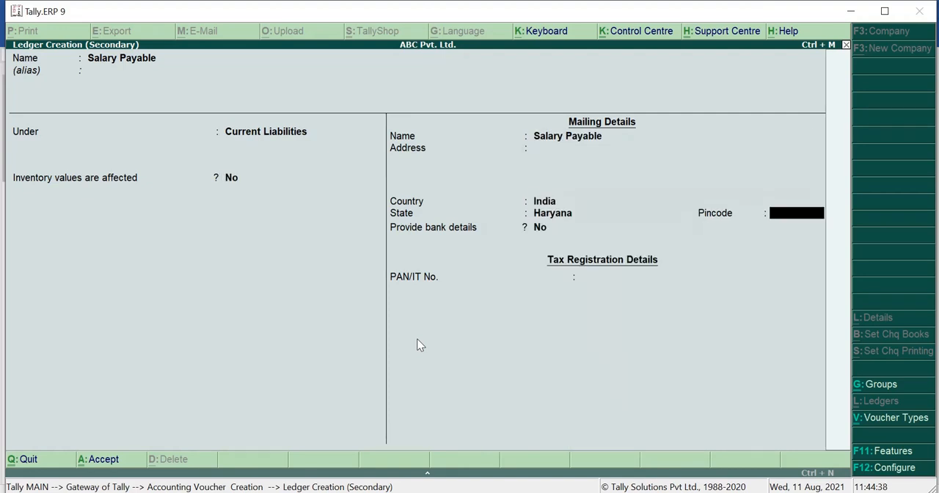
{"action": "key", "text": "Return"}
{"action": "key", "text": "Return"}
{"action": "key", "text": "Return"}
{"action": "key", "text": "Return"}
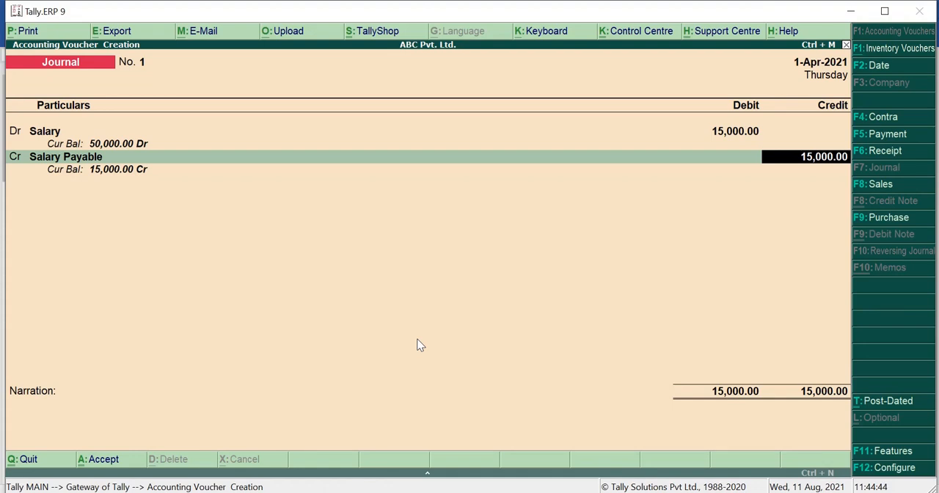
Accept the 15,000 credit, enter the narration "Being salary became due to office staff", and save the journal voucher
{"action": "key", "text": "Return"}
{"action": "type", "text": "B"}
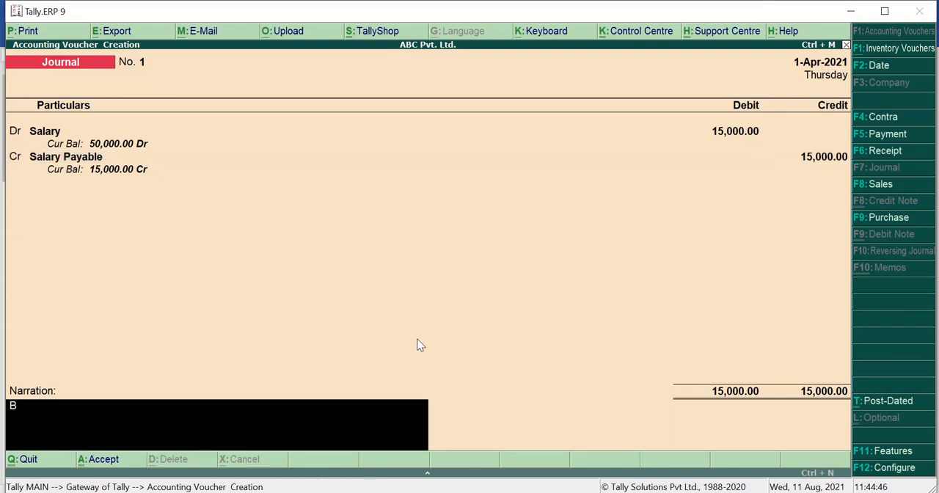
{"action": "type", "text": "eing salary bec"}
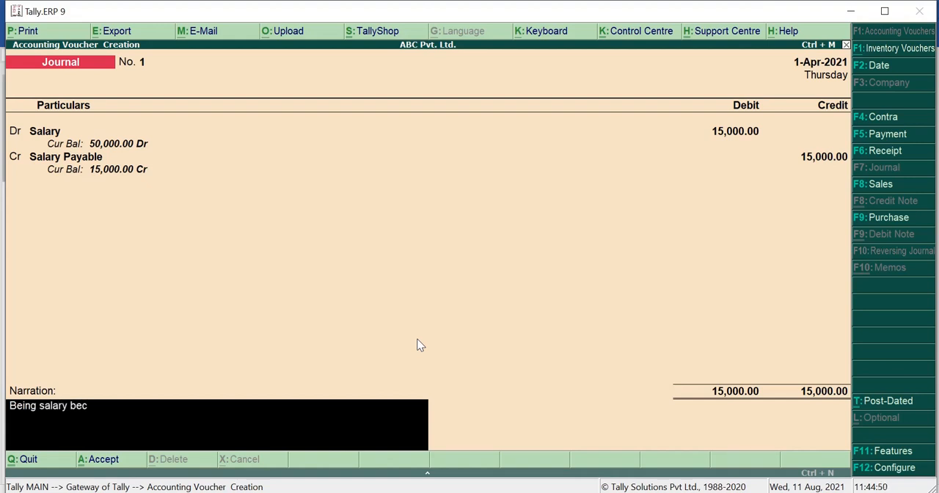
{"action": "type", "text": "ame due to office staff"}
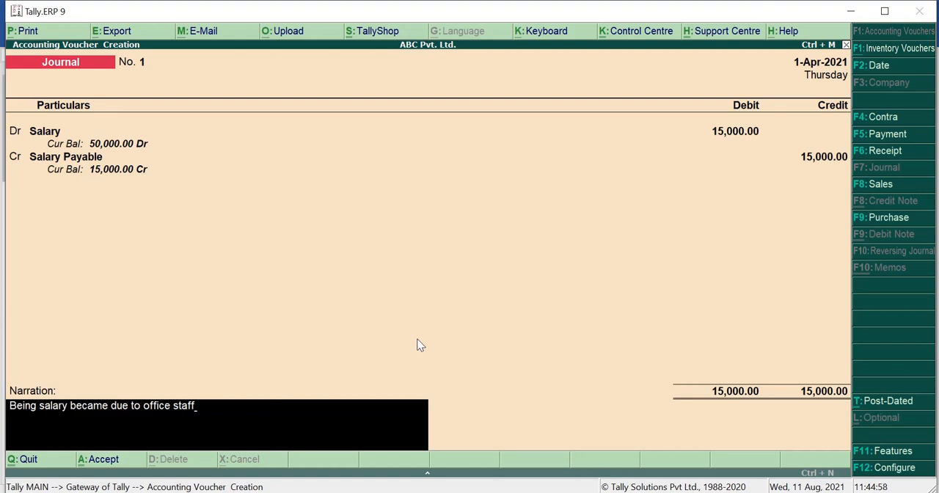
{"action": "key", "text": "Return"}
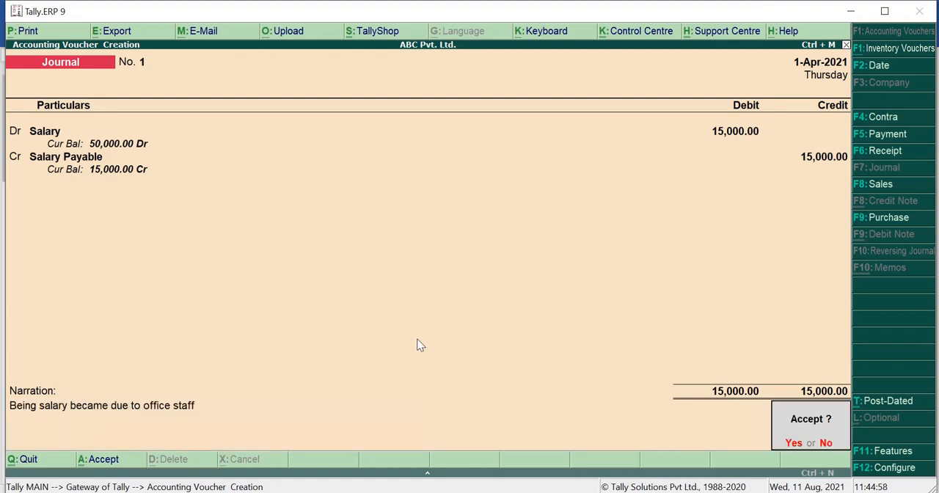
{"action": "key", "text": "Return"}
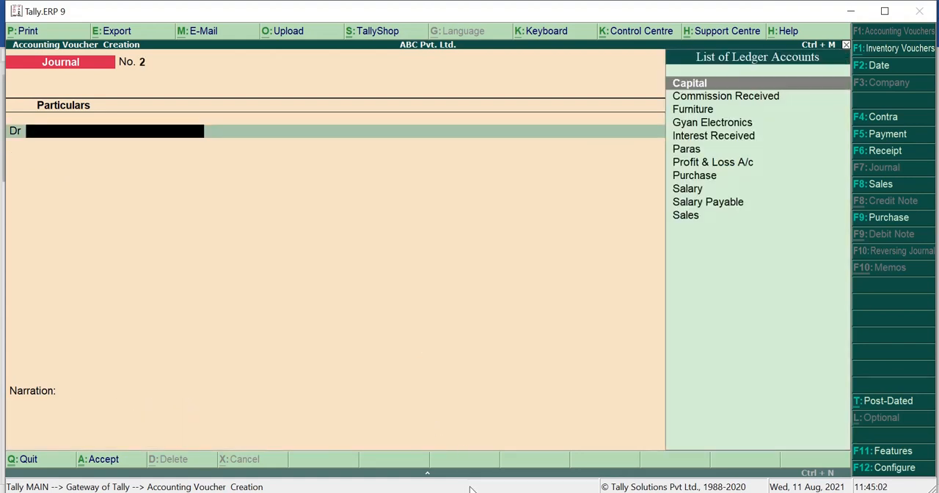
Highlight the electricity bill transaction in the Word document, review it, and return to Tally.ERP 9
{"action": "mouse_move", "coordinate": [478, 492]}
{"action": "left_click", "coordinate": [470, 440]}
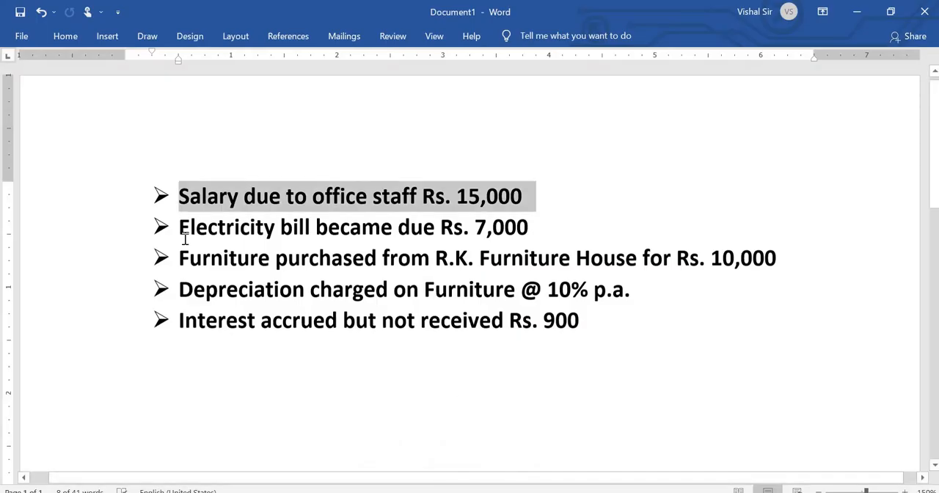
{"action": "left_click_drag", "start_coordinate": [178, 228], "coordinate": [542, 229]}
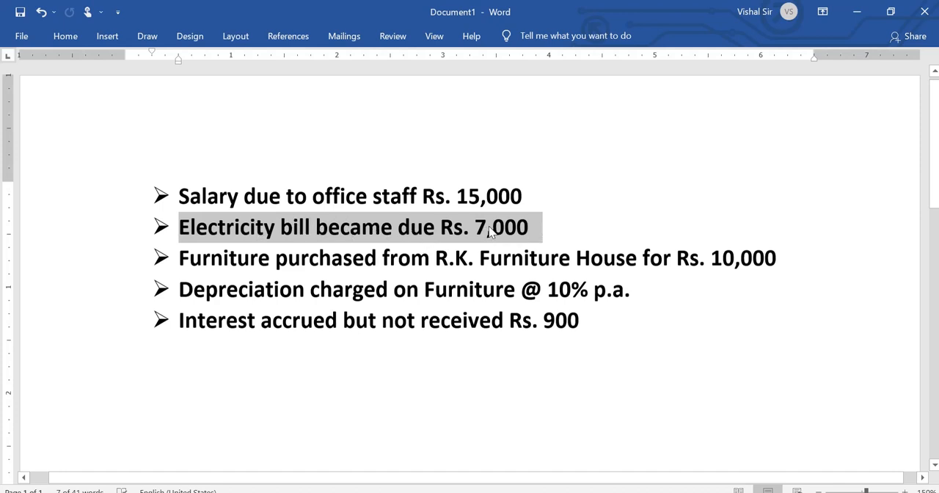
{"action": "key", "text": "alt+Tab"}
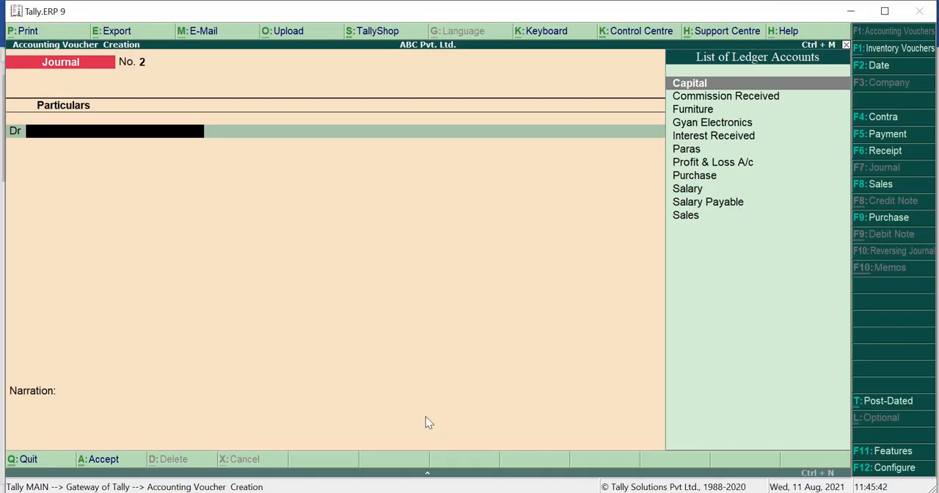
{"action": "key", "text": "alt+Tab"}
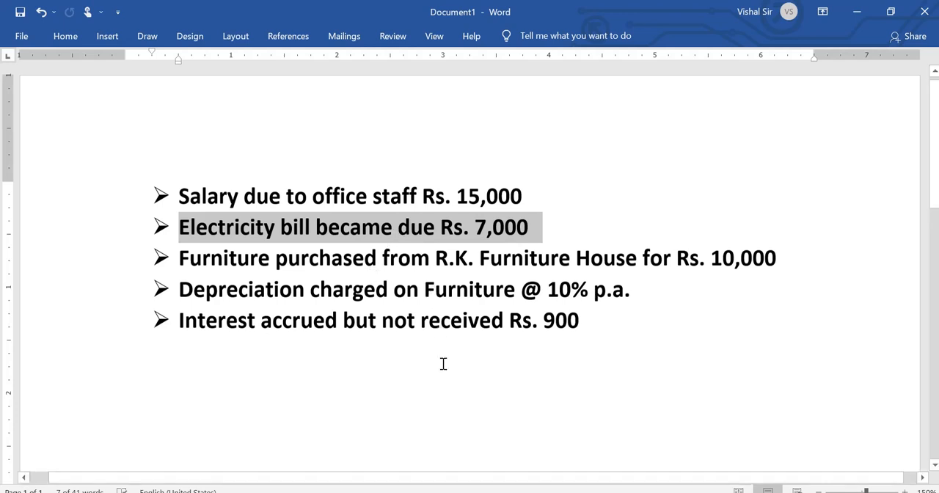
{"action": "left_click", "coordinate": [491, 492]}
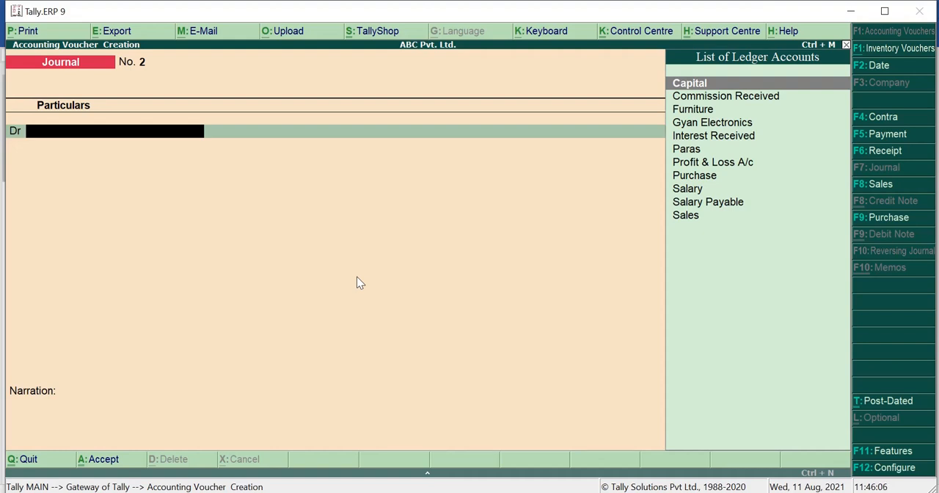
Start a new ledger for the second journal voucher's debit line and name it Electricity Expense, without an alias
{"action": "key", "text": "alt+c"}
{"action": "type", "text": "Elect"}
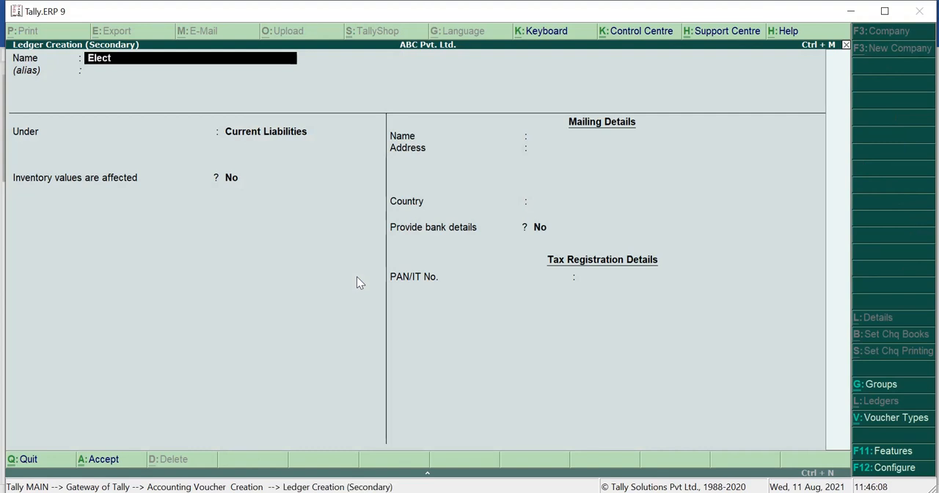
{"action": "type", "text": "ricity expense"}
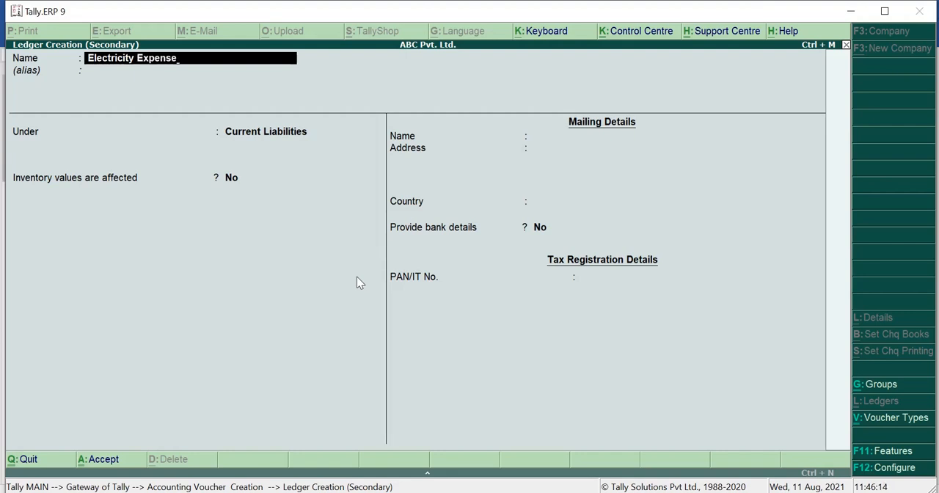
{"action": "key", "text": "Return"}
{"action": "key", "text": "Return"}
Place the Electricity Expense ledger under Indirect Expenses, keep its ledger type as Not Applicable, and save it
{"action": "type", "text": "I"}
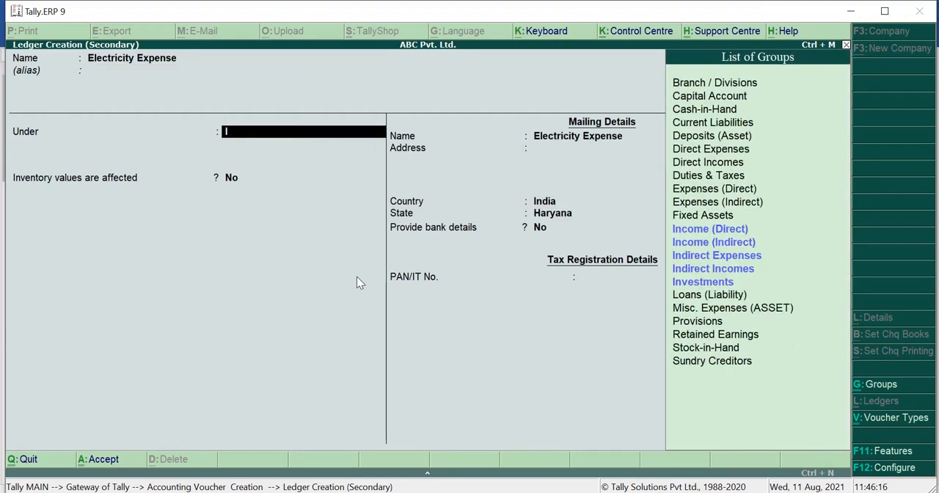
{"action": "type", "text": "ndirect"}
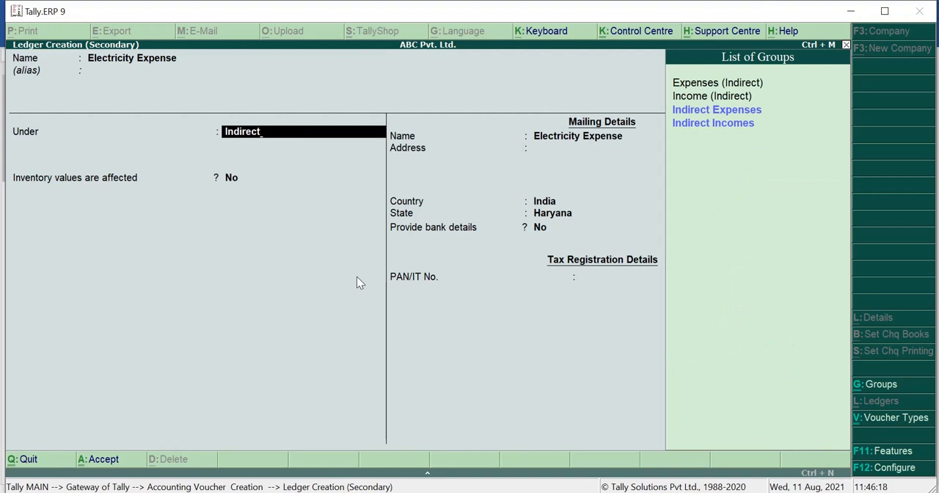
{"action": "key", "text": "Return"}
{"action": "key", "text": "Return"}
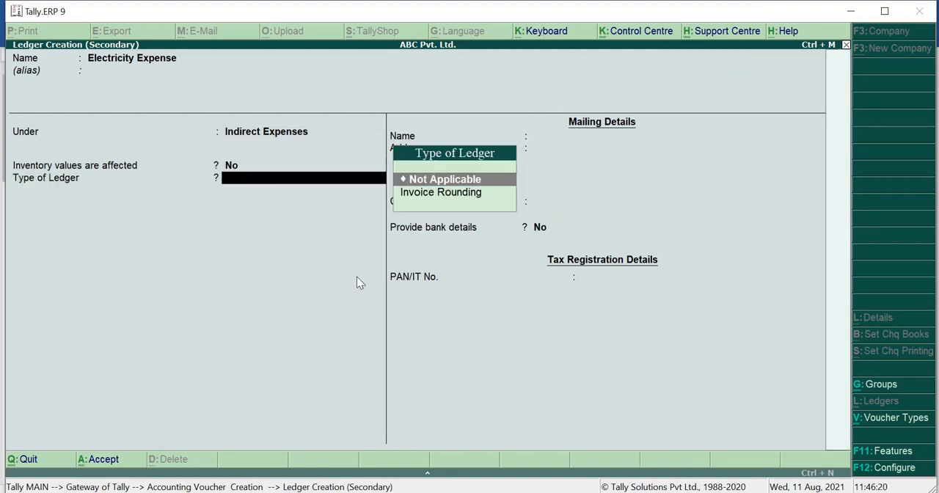
{"action": "key", "text": "Return"}
{"action": "key", "text": "Return"}
{"action": "key", "text": "Return"}
{"action": "key", "text": "Return"}
{"action": "key", "text": "Return"}
{"action": "key", "text": "Return"}
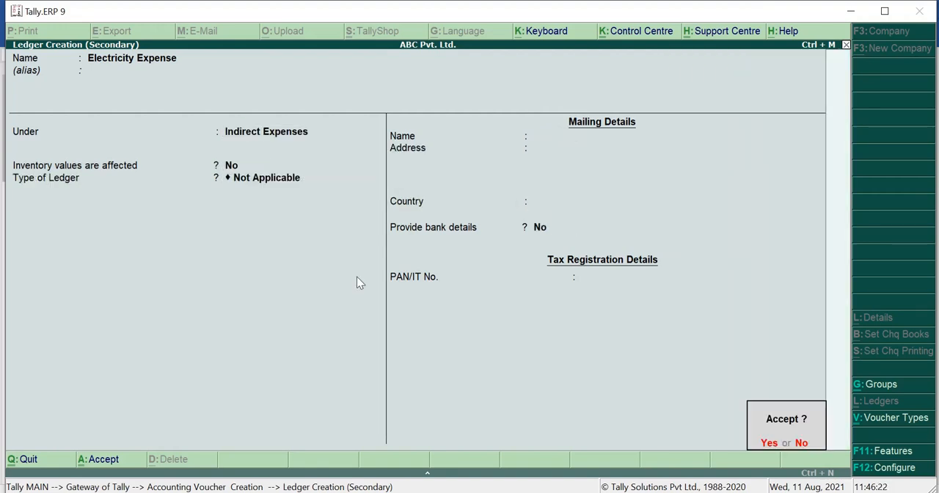
{"action": "key", "text": "Return"}
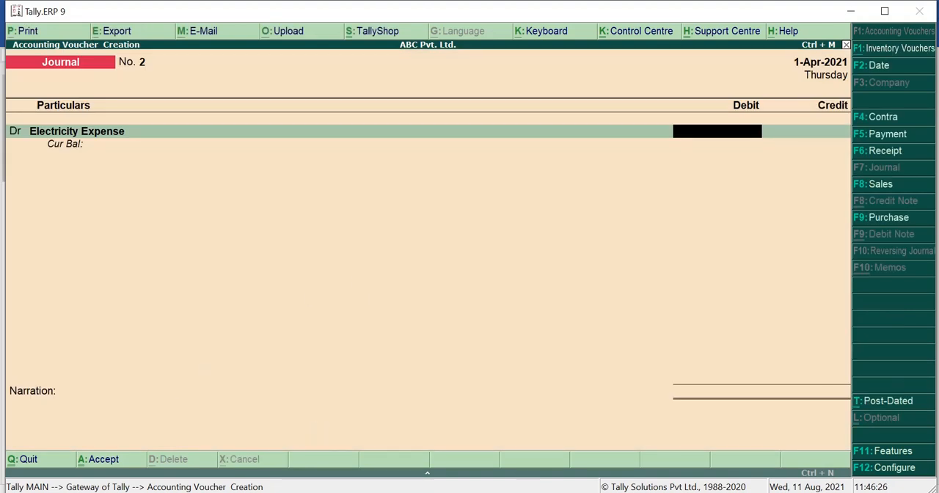
Check the electricity bill amount in the Word document and debit Electricity Expense with 7,000 in the journal voucher
{"action": "key", "text": "alt+Tab"}
{"action": "key", "text": "alt+Tab"}
{"action": "type", "text": "7000"}
{"action": "key", "text": "Return"}
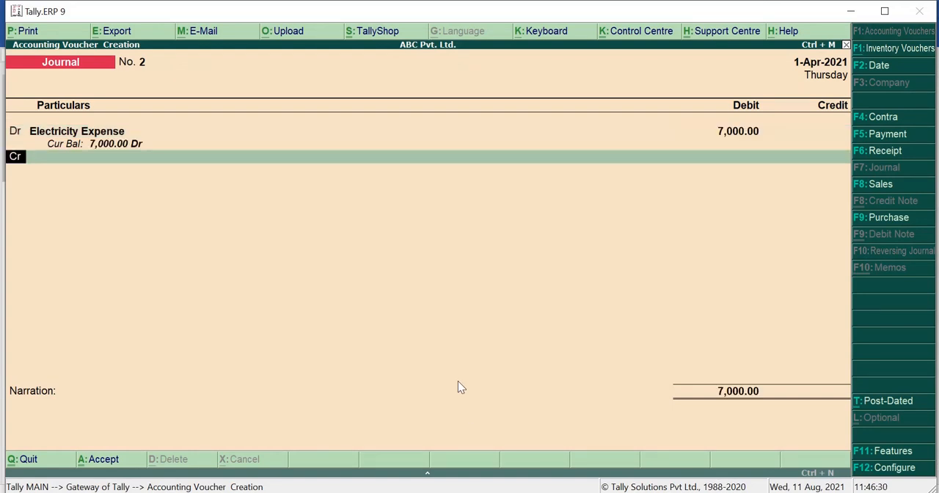
Start a new ledger for the voucher's credit line and name it O/S Electricity Bill, without an alias
{"action": "key", "text": "Return"}
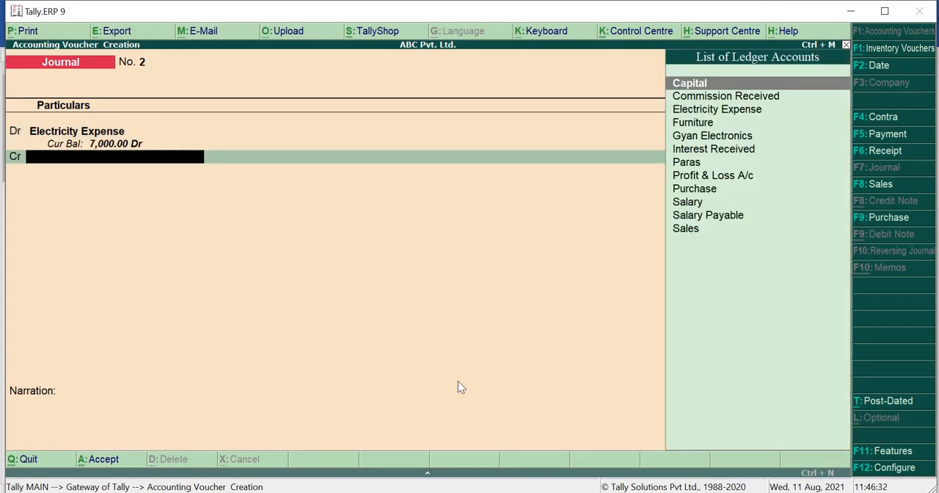
{"action": "key", "text": "alt+c"}
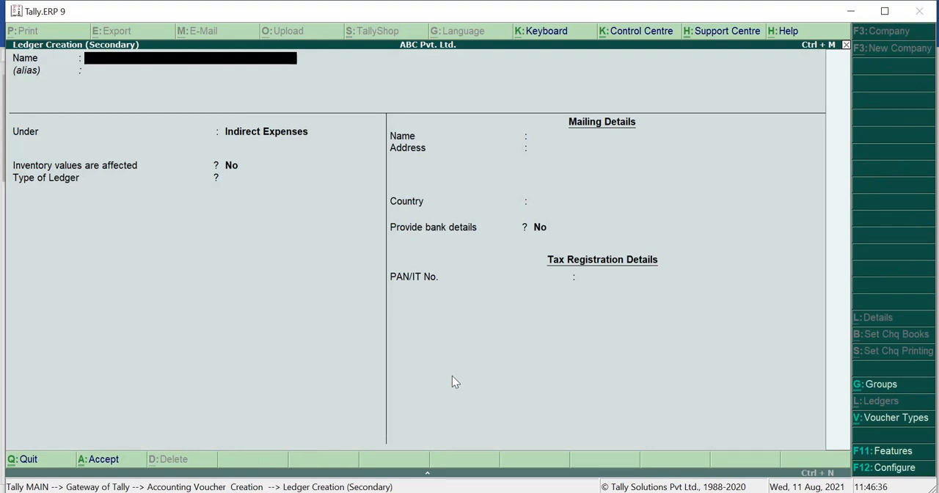
{"action": "type", "text": "O/S Ele"}
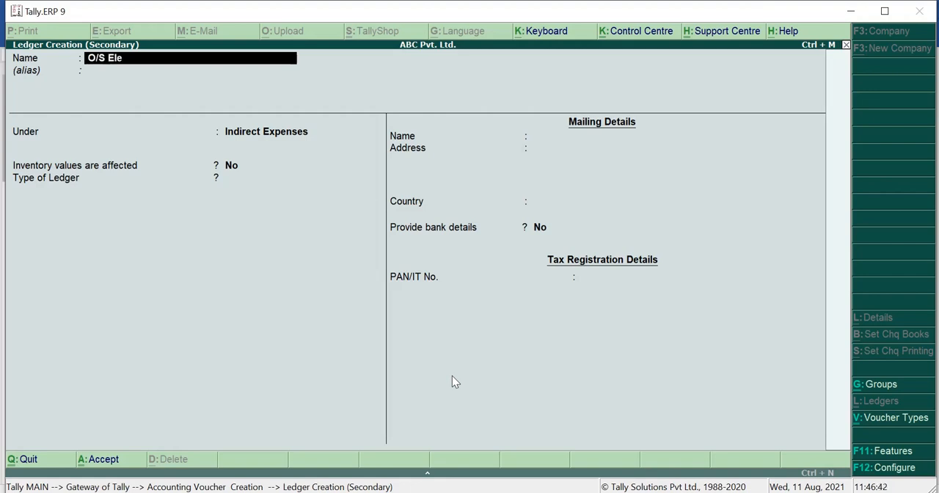
{"action": "type", "text": "cy"}
{"action": "key", "text": "BackSpace"}
{"action": "type", "text": "tricity Bill"}
{"action": "key", "text": "Return"}
{"action": "key", "text": "Return"}
Place the O/S Electricity Bill ledger under Current Liabilities, keep its remaining default details, and save it
{"action": "type", "text": "Current"}
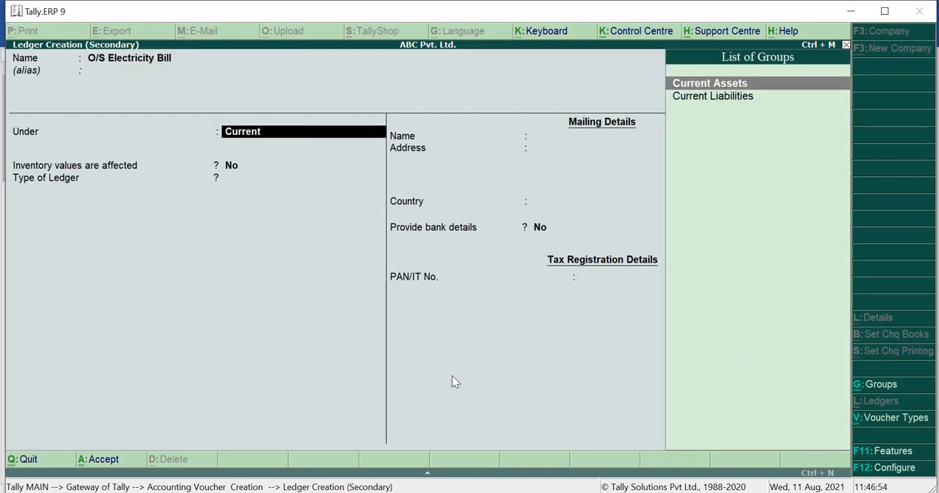
{"action": "key", "text": "Down"}
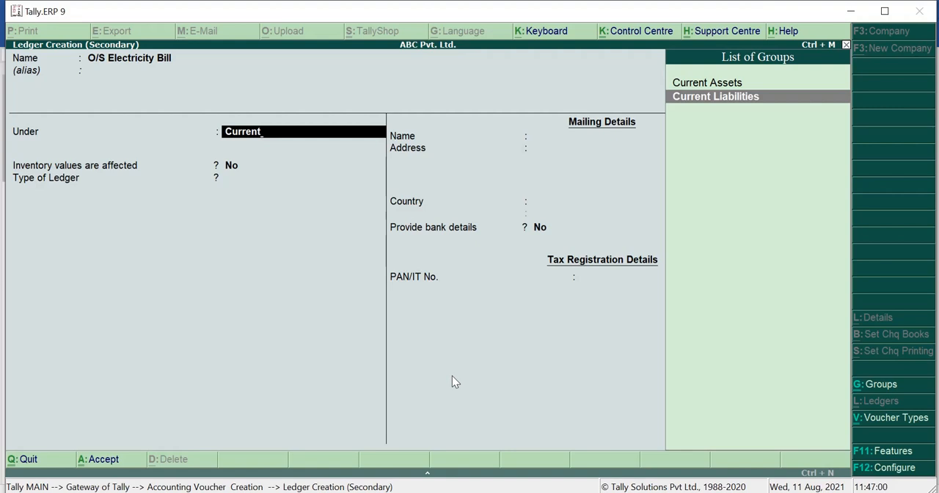
{"action": "key", "text": "Return"}
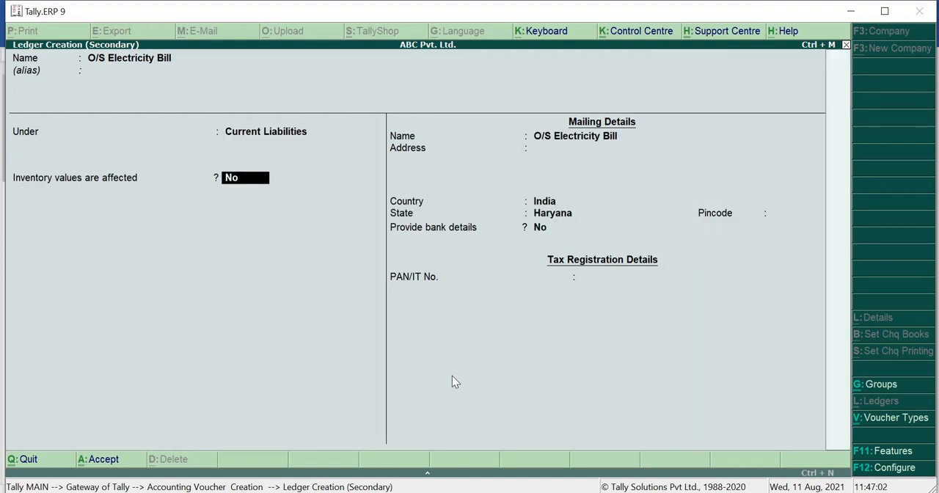
{"action": "key", "text": "Return"}
{"action": "key", "text": "Return"}
{"action": "key", "text": "Return"}
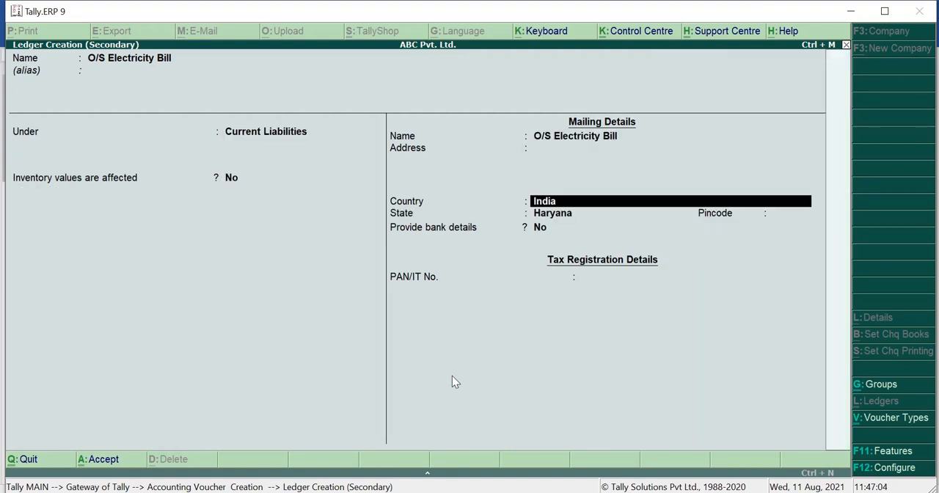
{"action": "key", "text": "Return"}
{"action": "key", "text": "Return"}
{"action": "key", "text": "Return"}
{"action": "key", "text": "Return"}
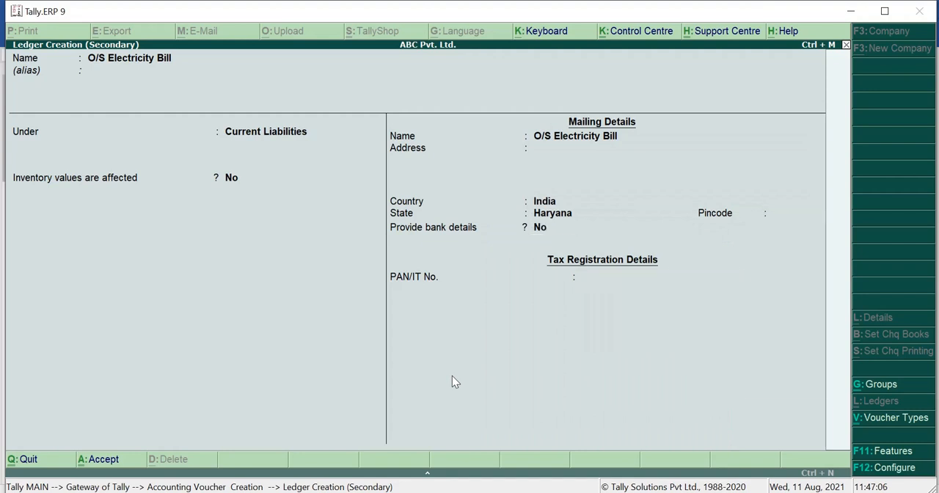
{"action": "key", "text": "Return"}
{"action": "key", "text": "Return"}
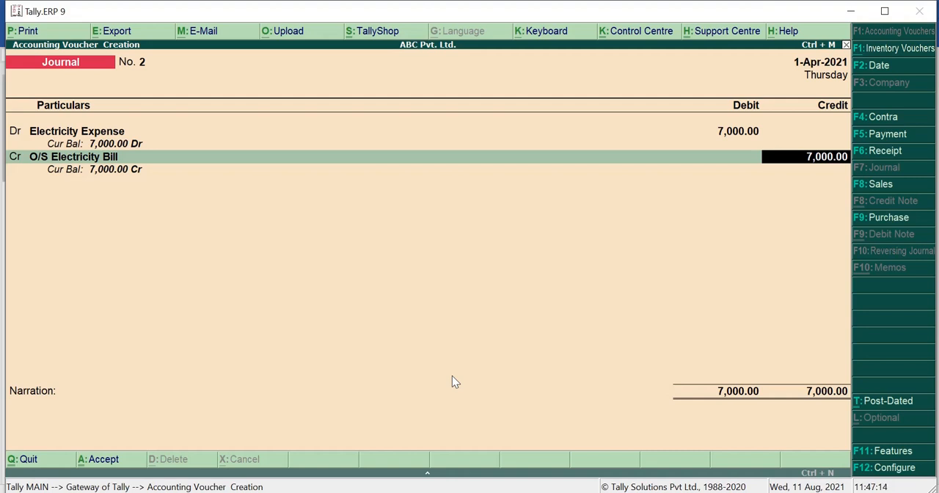
Accept the 7,000 credit, enter the narration "Being electricity bill due", and save the journal voucher
{"action": "key", "text": "Return"}
{"action": "type", "text": "Be"}
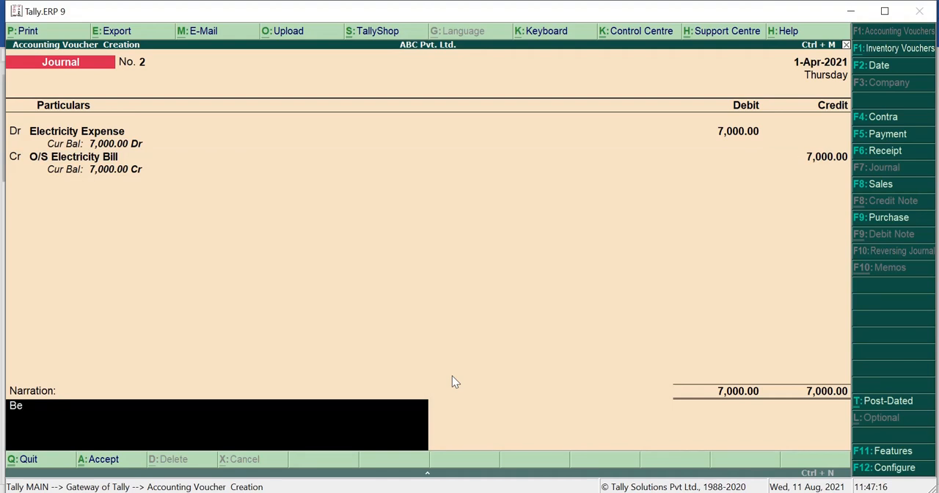
{"action": "type", "text": "ing electricity bill"}
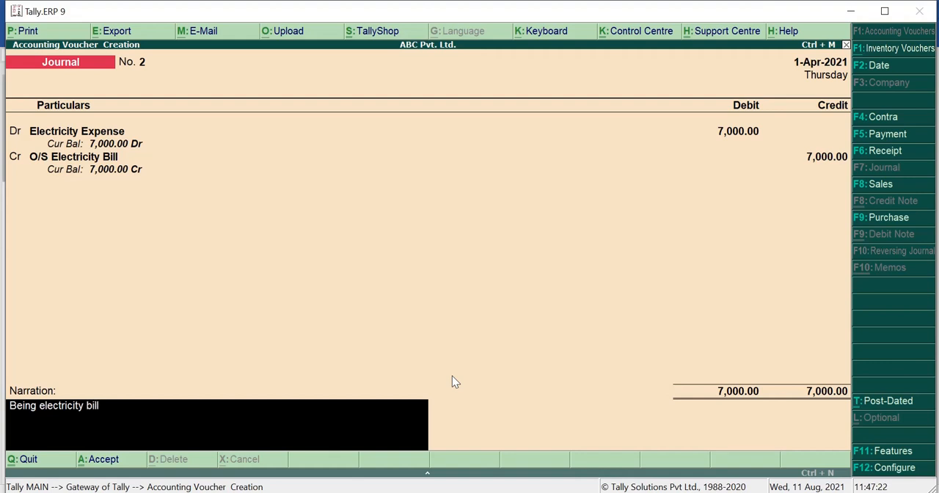
{"action": "type", "text": " due"}
{"action": "key", "text": "Return"}
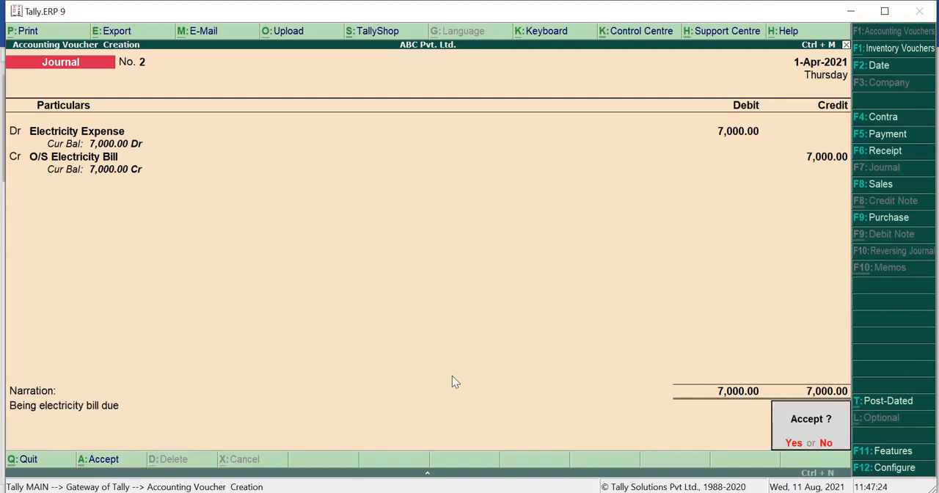
{"action": "key", "text": "Return"}
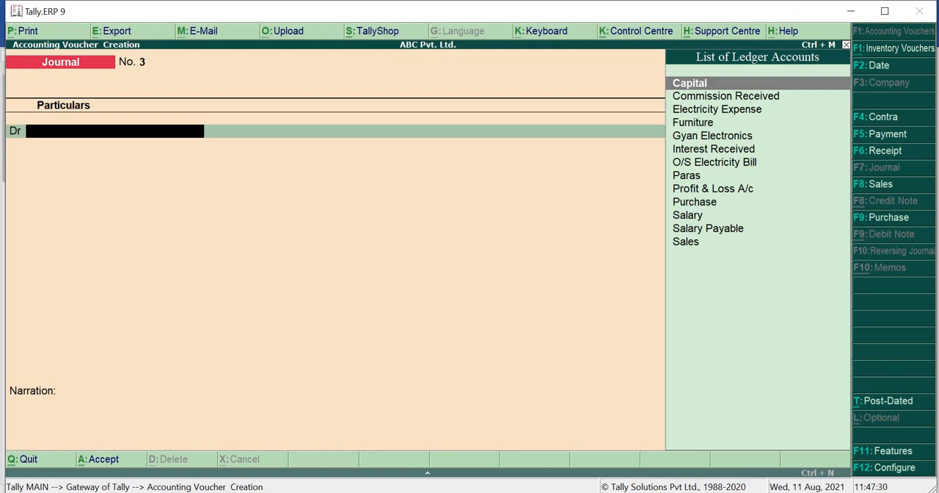
Highlight and review the R.K. Furniture House purchase in the Word document, including the word "purchased", and return to Tally.ERP 9
{"action": "key", "text": "alt+Tab"}
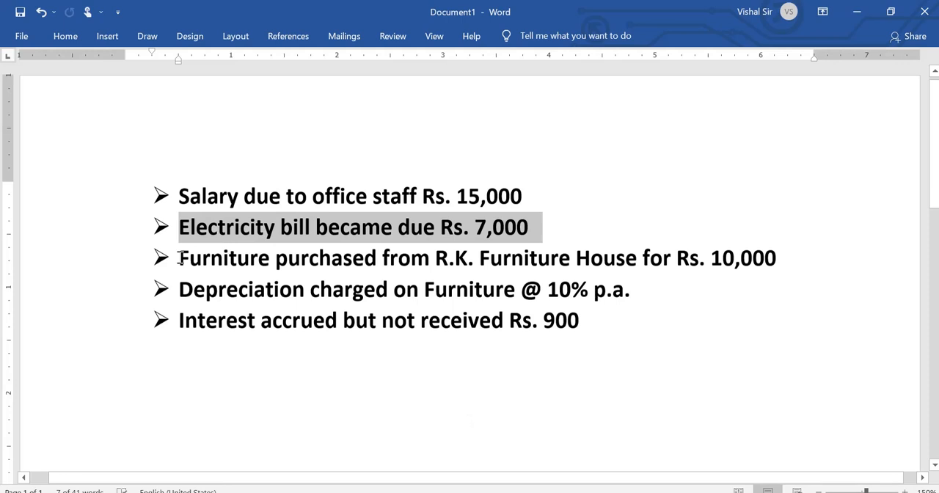
{"action": "left_click_drag", "start_coordinate": [180, 259], "coordinate": [782, 264]}
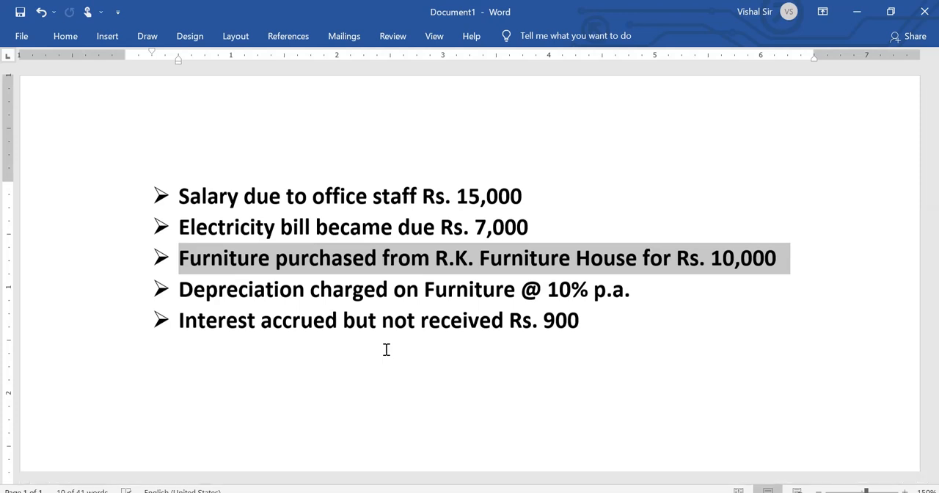
{"action": "left_click_drag", "start_coordinate": [306, 257], "coordinate": [376, 258]}
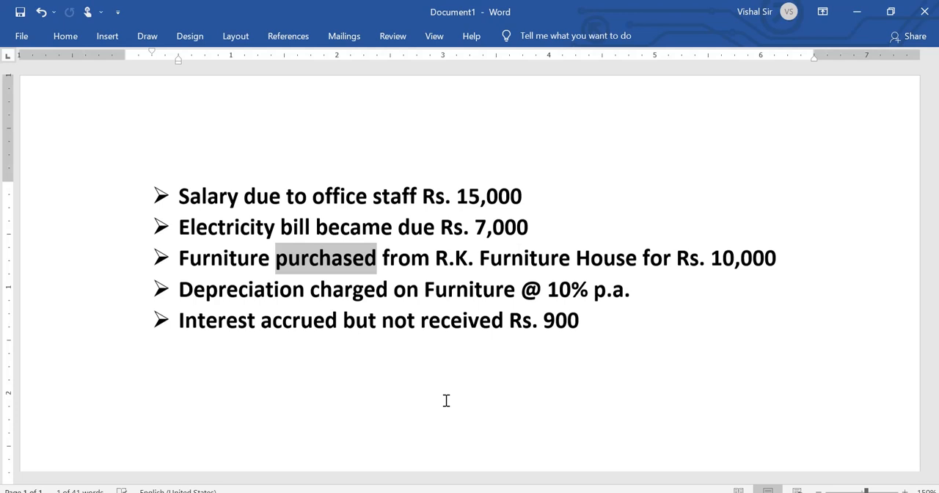
{"action": "left_click", "coordinate": [500, 491]}
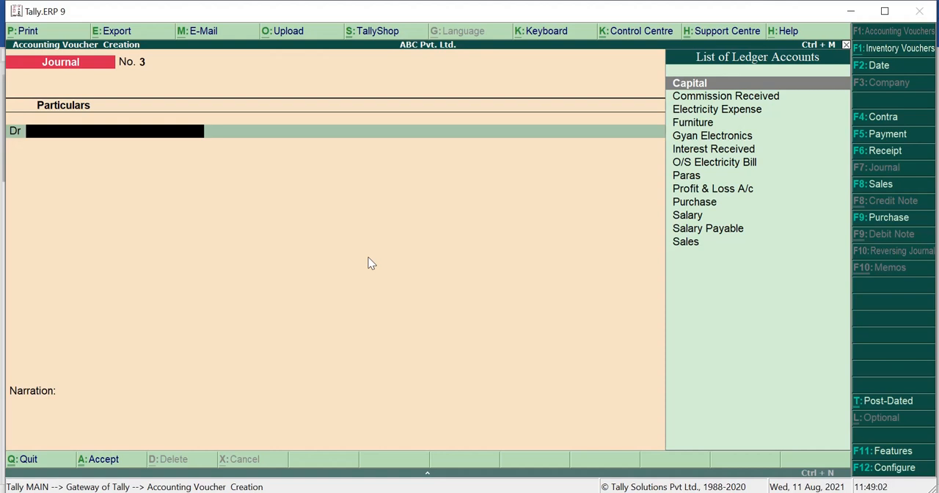
Debit the existing Furniture ledger with 10,000 in the third journal voucher
{"action": "type", "text": "f"}
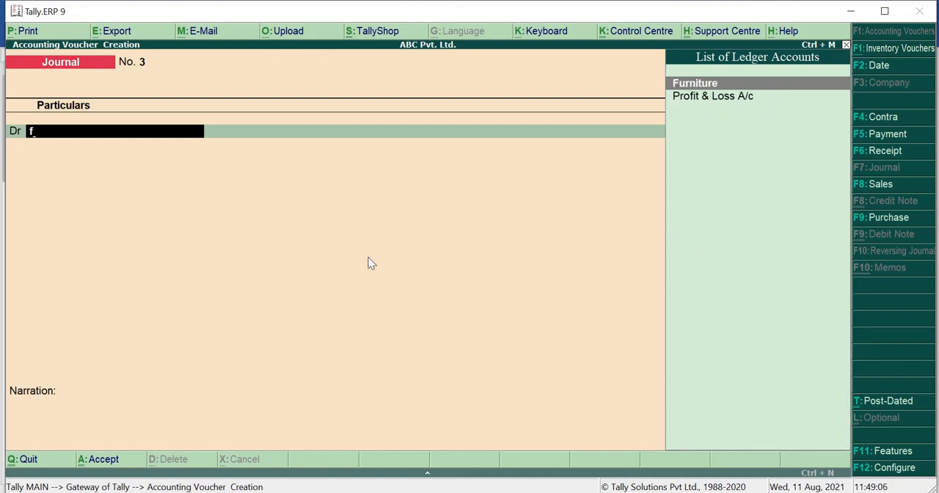
{"action": "key", "text": "Return"}
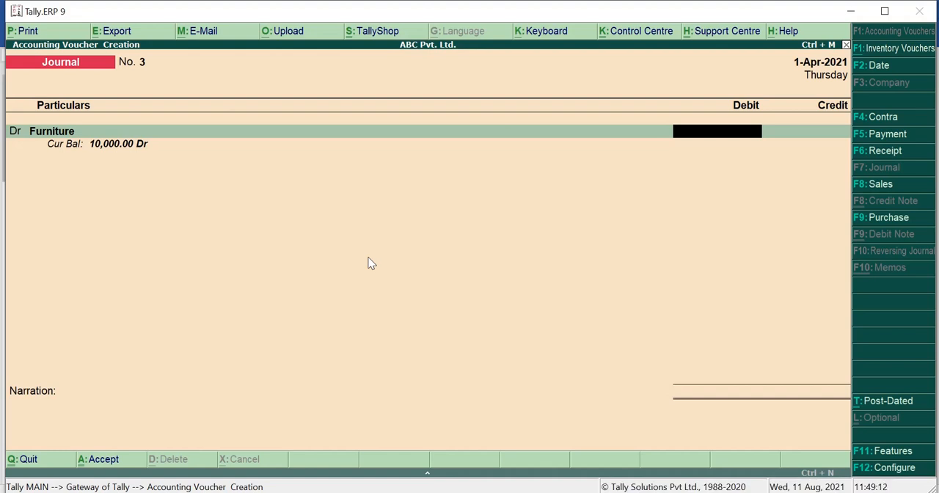
{"action": "type", "text": "10000"}
{"action": "key", "text": "Return"}
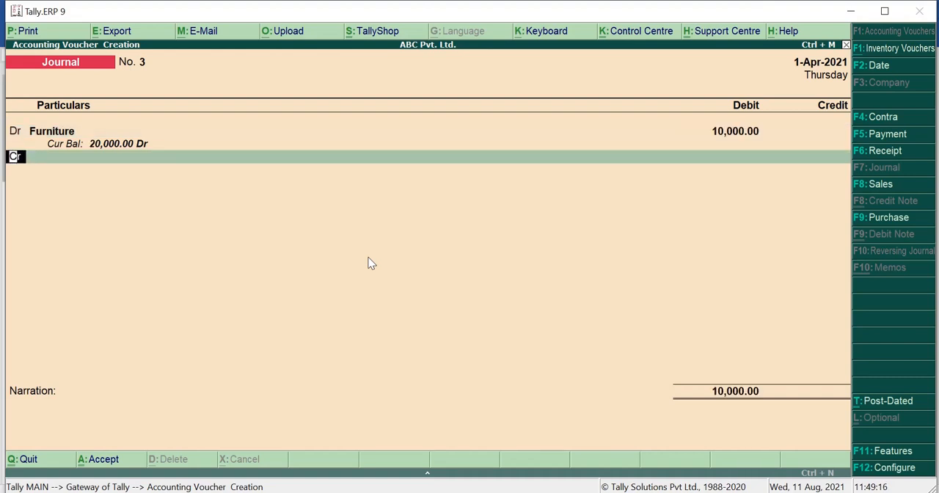
Start a new ledger for the third voucher's credit line and name it R.K. Furniture House, without an alias
{"action": "key", "text": "Return"}
{"action": "key", "text": "alt+c"}
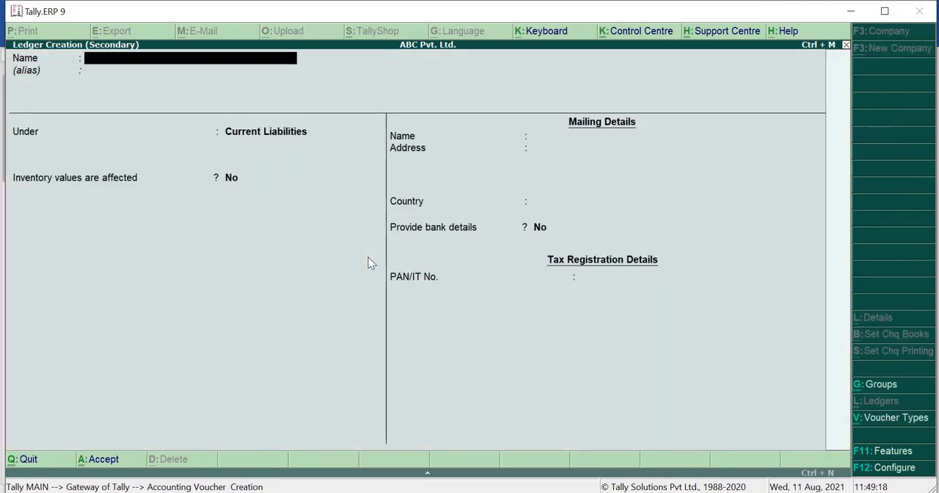
{"action": "type", "text": "R.K"}
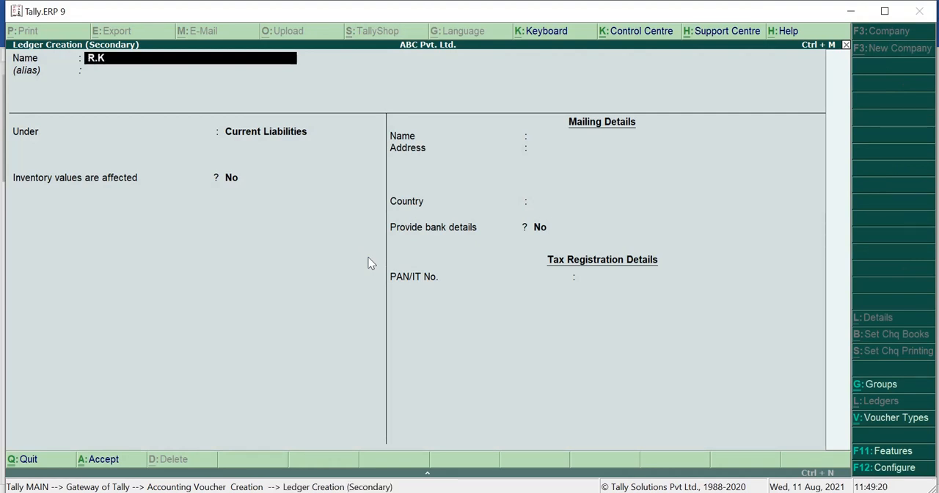
{"action": "type", "text": ". Furniture"}
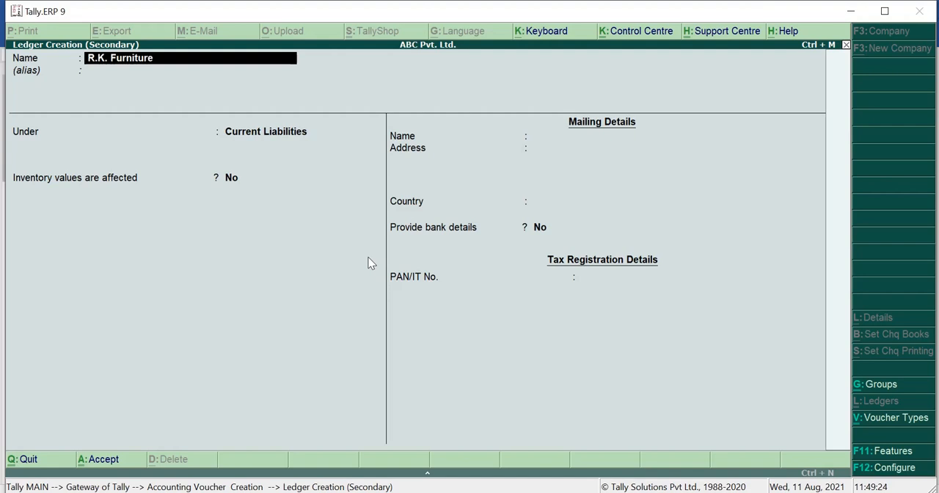
{"action": "type", "text": " House"}
{"action": "key", "text": "Return"}
{"action": "key", "text": "Return"}
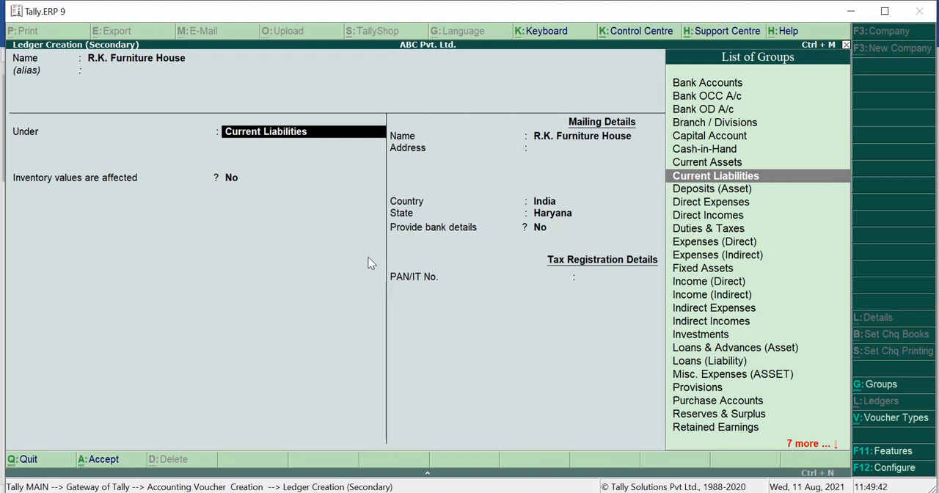
Place the R.K. Furniture House ledger under Current Liabilities, keep the mailing name, and enter Faridabad as its address
{"action": "key", "text": "Return"}
{"action": "key", "text": "Return"}
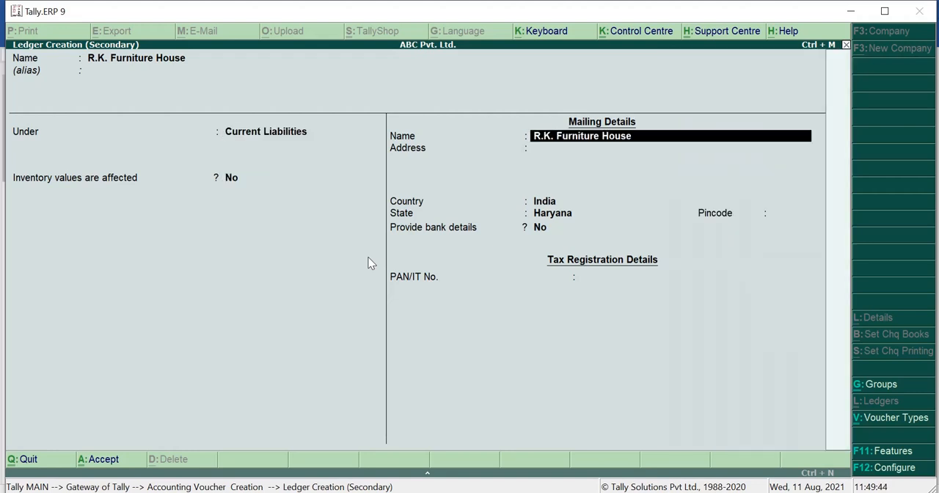
{"action": "key", "text": "Return"}
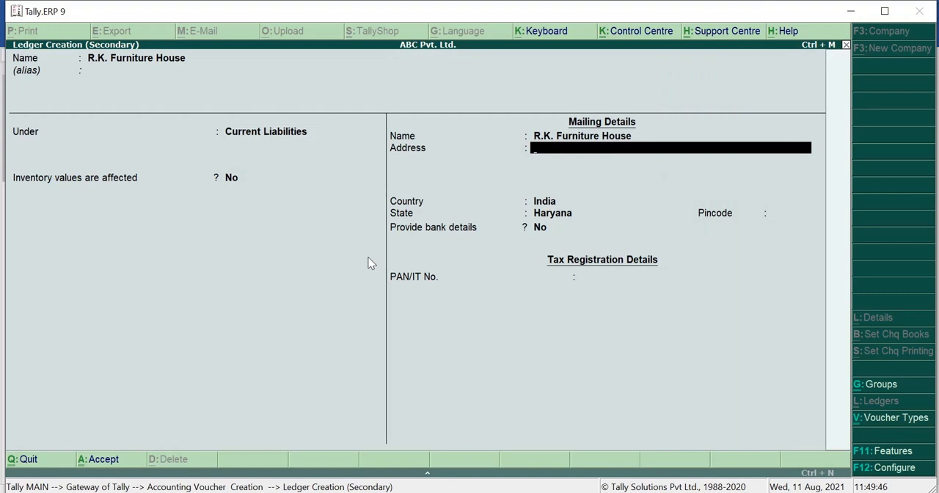
{"action": "type", "text": "Faridabad"}
{"action": "key", "text": "Return"}
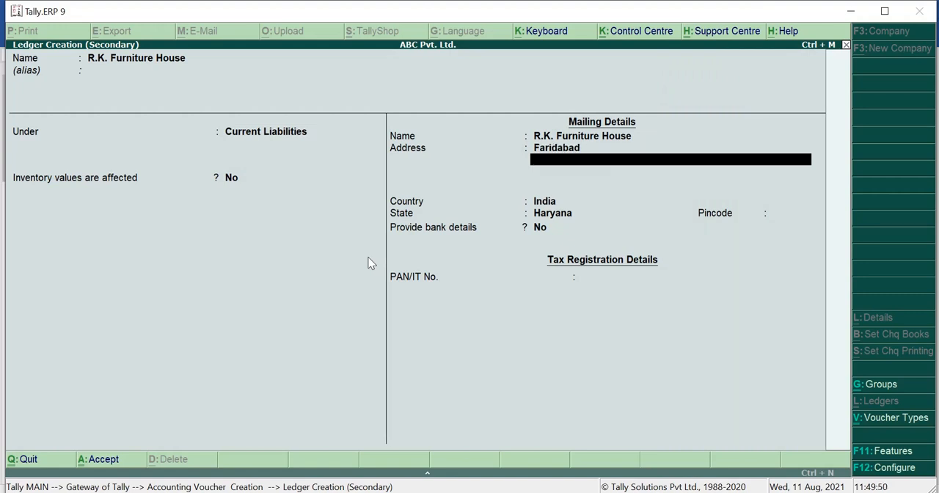
{"action": "key", "text": "Return"}
Keep India and Haryana as the ledger's country and state, leave bank and tax details unset, and save the ledger
{"action": "key", "text": "Return"}
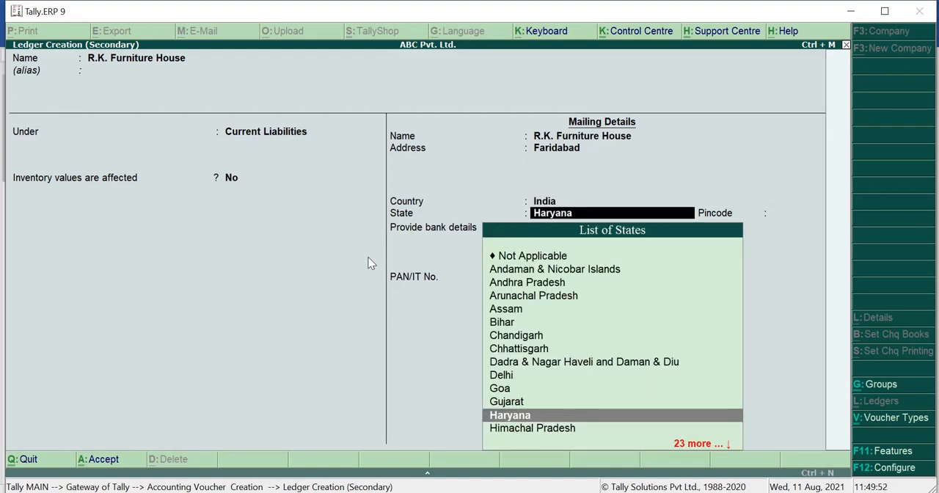
{"action": "key", "text": "Return"}
{"action": "key", "text": "Return"}
{"action": "key", "text": "Return"}
{"action": "key", "text": "Return"}
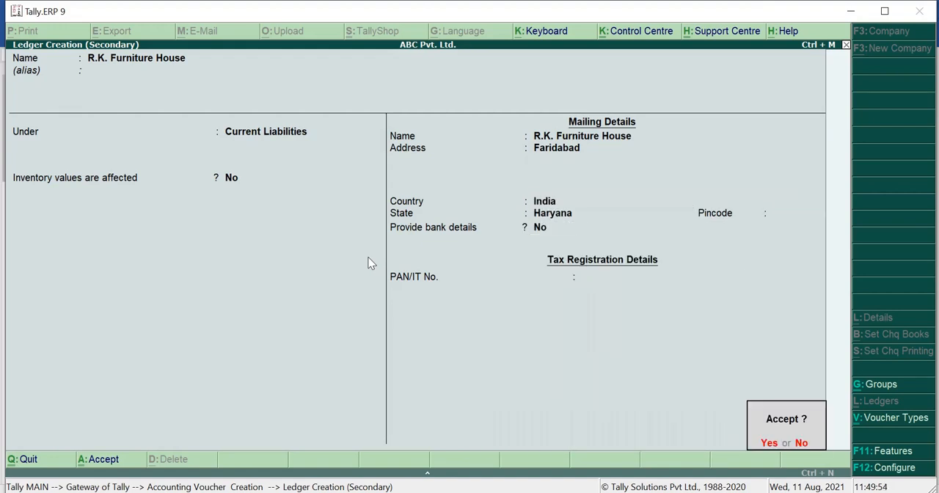
{"action": "key", "text": "Return"}
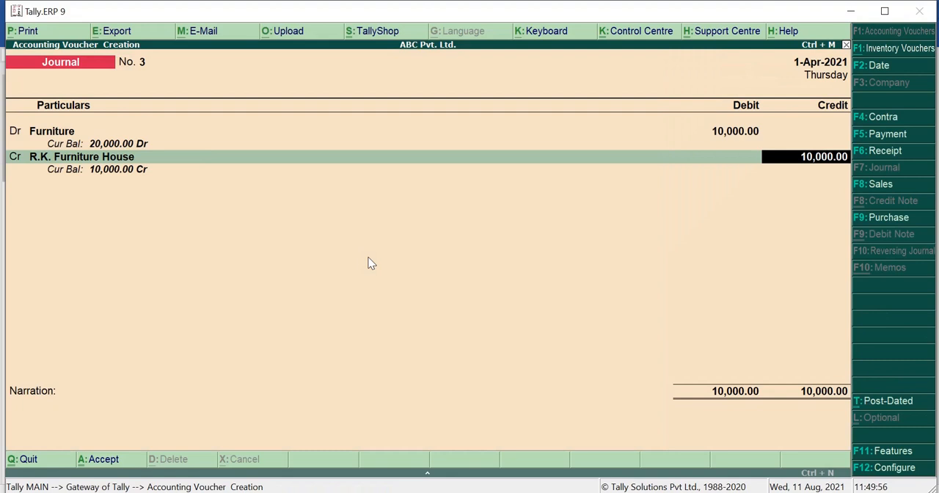
Accept the 10,000 credit, enter the narration "Being furniture purchased from R.K. furniture house", and save the third journal voucher
{"action": "key", "text": "Return"}
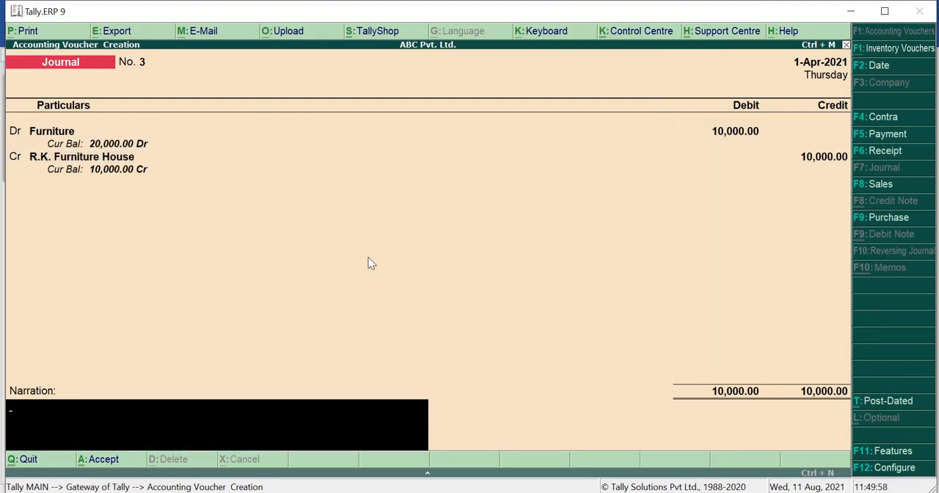
{"action": "type", "text": "Being furnitur"}
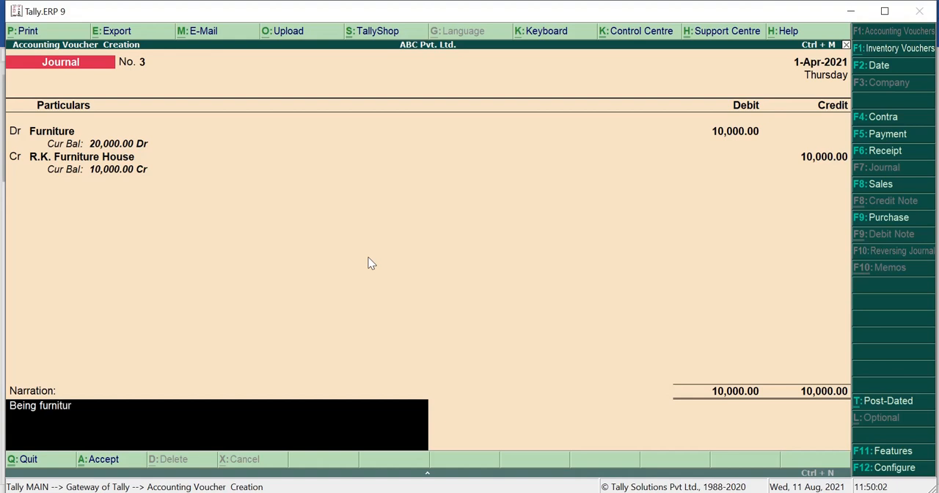
{"action": "type", "text": "e purchased from R."}
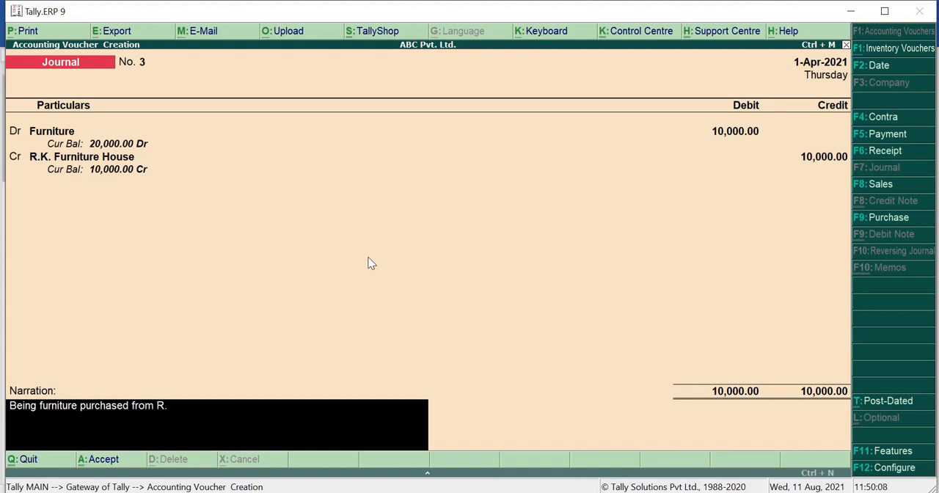
{"action": "type", "text": "K. furniture house"}
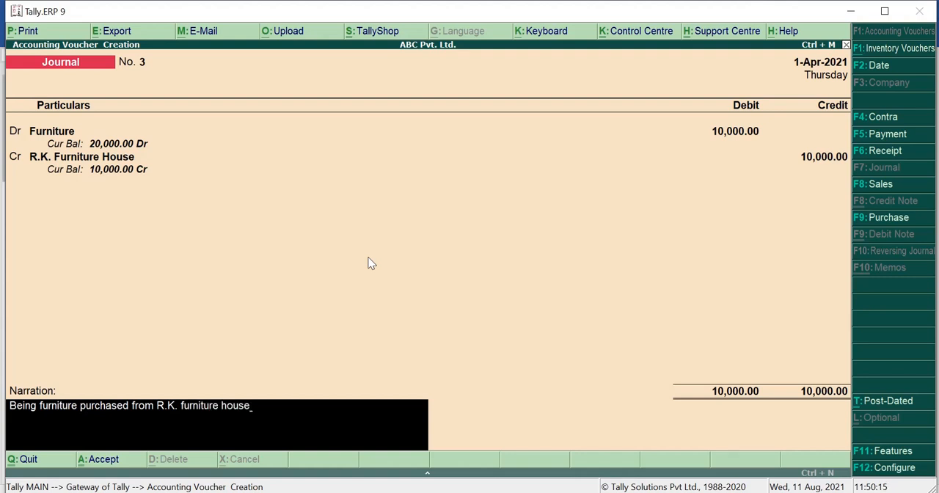
{"action": "key", "text": "Return"}
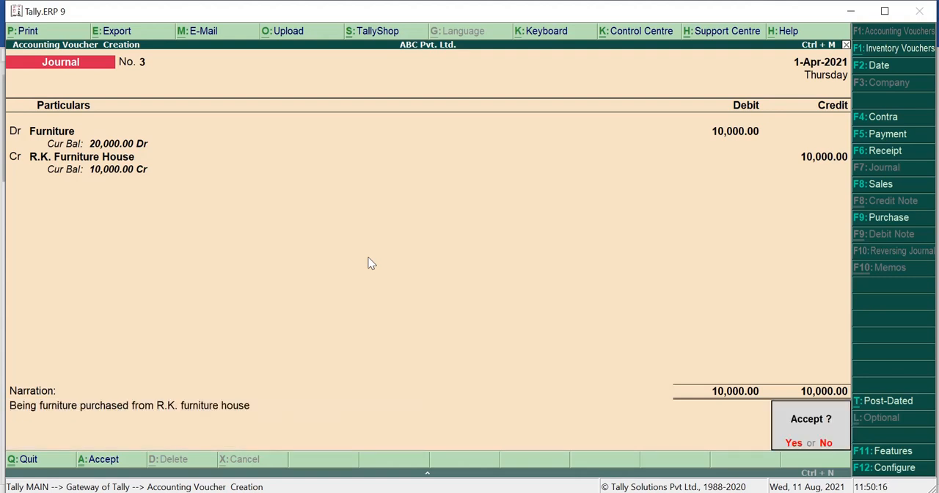
{"action": "key", "text": "Return"}
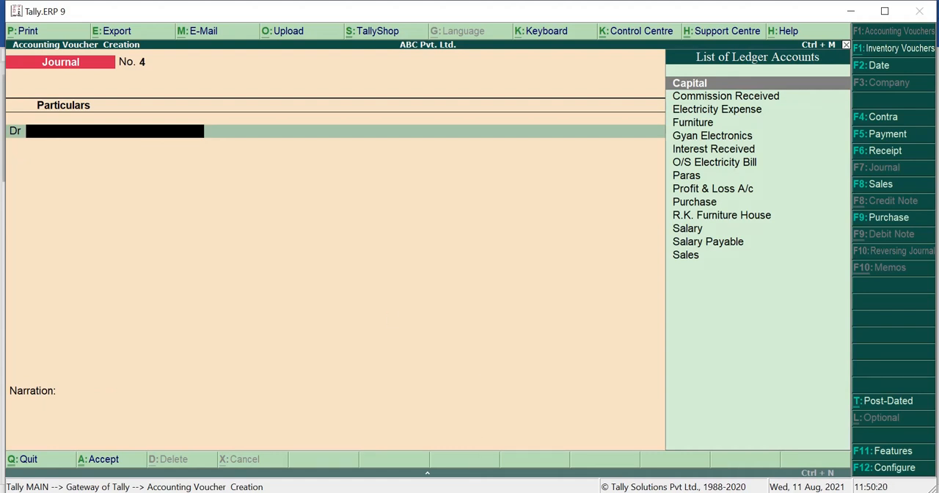
Highlight and review the furniture depreciation transaction in the Word document, and return to Tally.ERP 9
{"action": "left_click", "coordinate": [482, 492]}
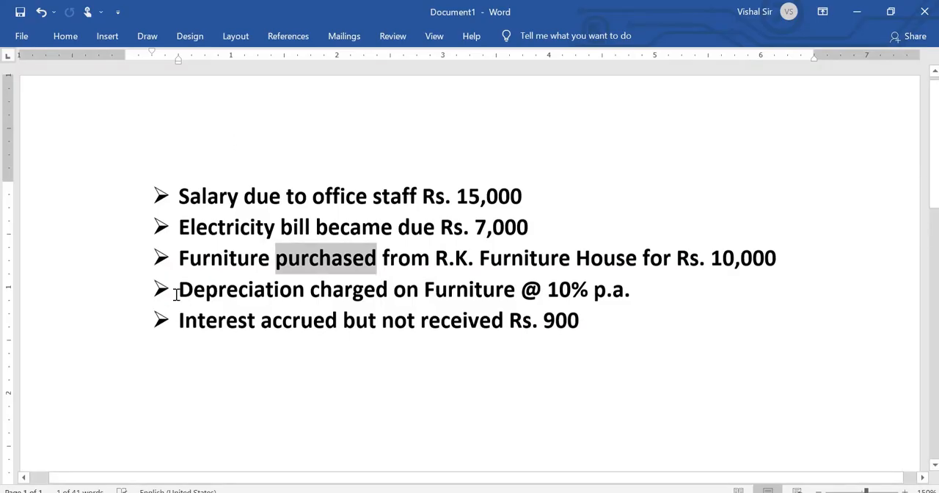
{"action": "left_click_drag", "start_coordinate": [178, 289], "coordinate": [632, 298]}
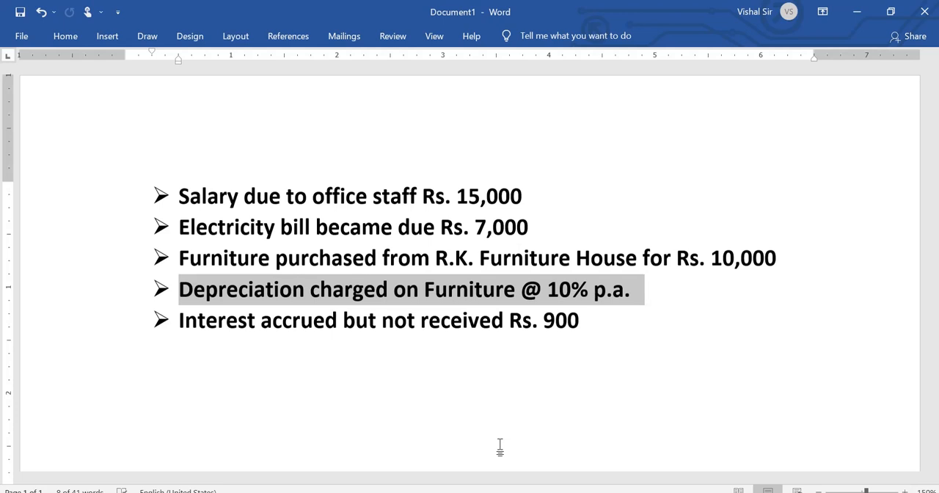
{"action": "left_click", "coordinate": [456, 492]}
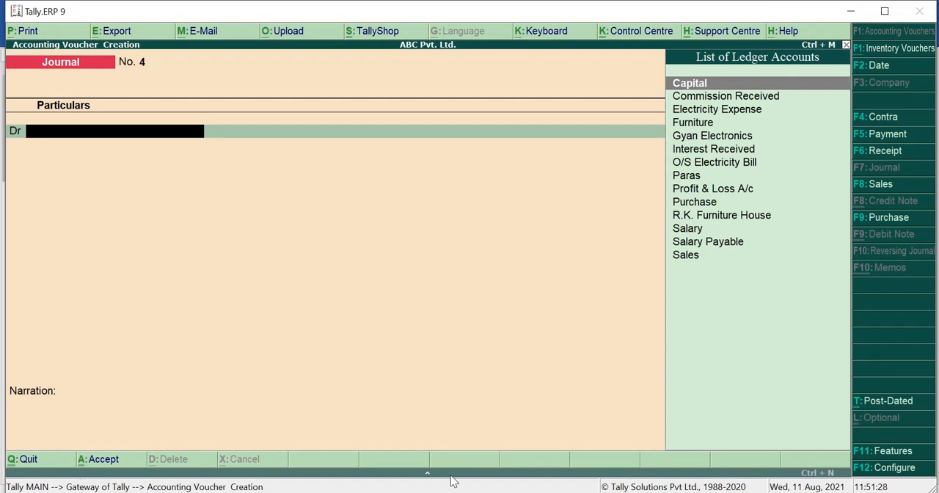
Start a new ledger for the fourth voucher's debit line and name it Depreciation on Furniture, without an alias
{"action": "key", "text": "alt+c"}
{"action": "type", "text": "Dep"}
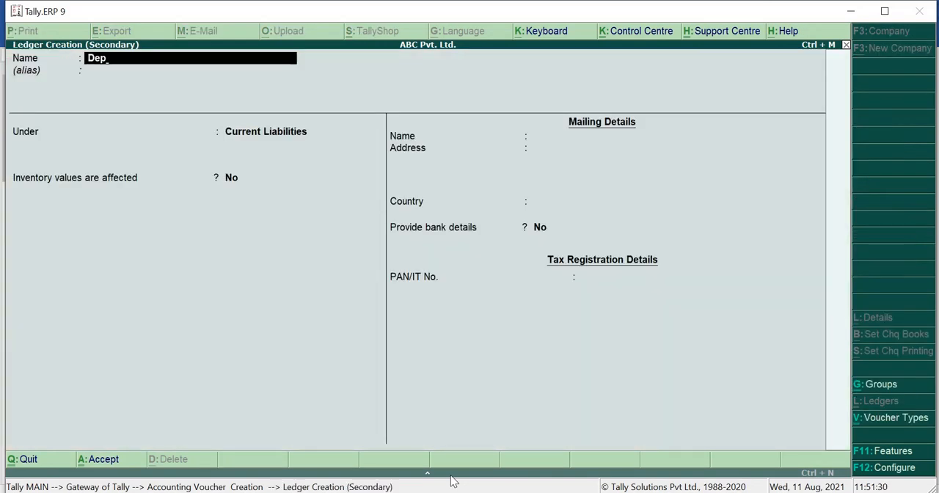
{"action": "type", "text": "reciation on Furni"}
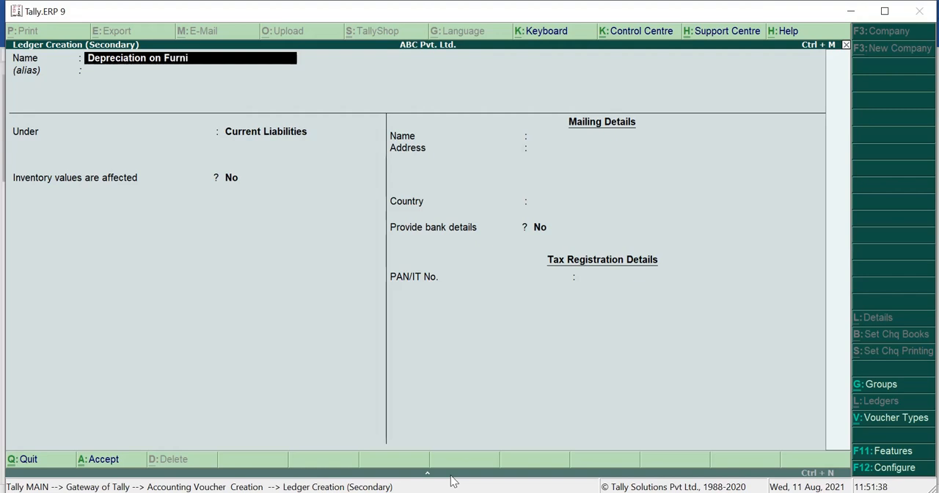
{"action": "type", "text": "ture"}
{"action": "key", "text": "Return"}
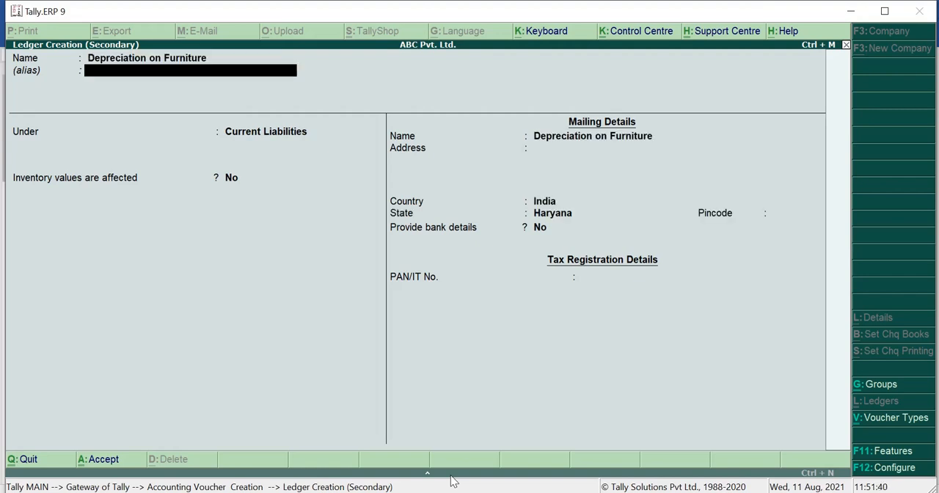
{"action": "key", "text": "Return"}
Place the Depreciation on Furniture ledger under Indirect Expenses, keep the remaining defaults, and save it
{"action": "type", "text": "Indi"}
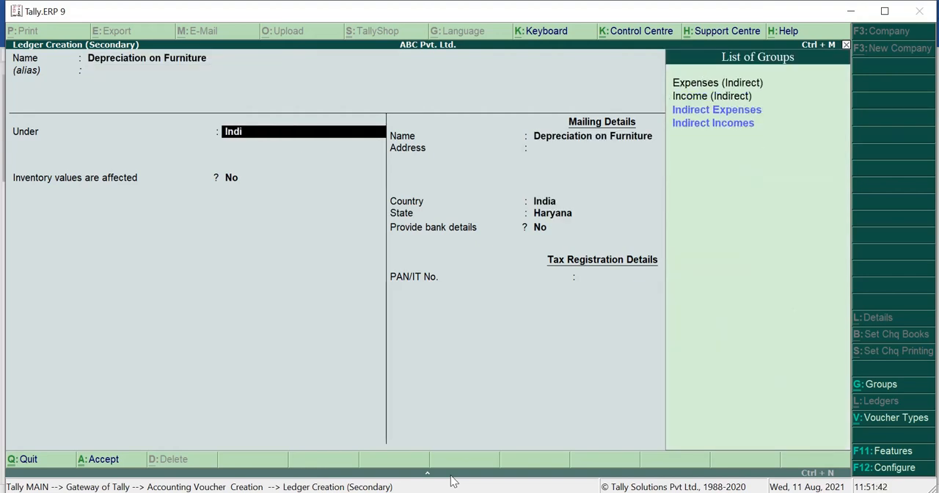
{"action": "key", "text": "Return"}
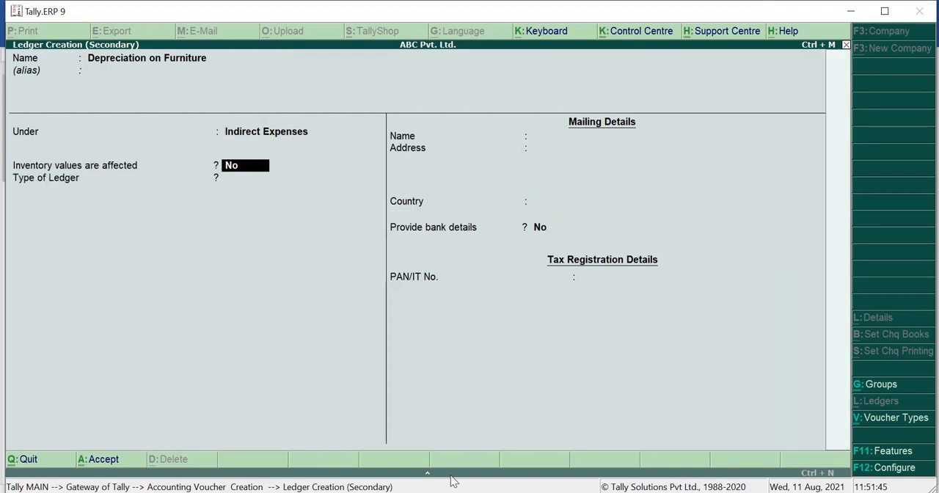
{"action": "key", "text": "Return"}
{"action": "key", "text": "Return"}
{"action": "key", "text": "Return"}
{"action": "key", "text": "Return"}
{"action": "key", "text": "Return"}
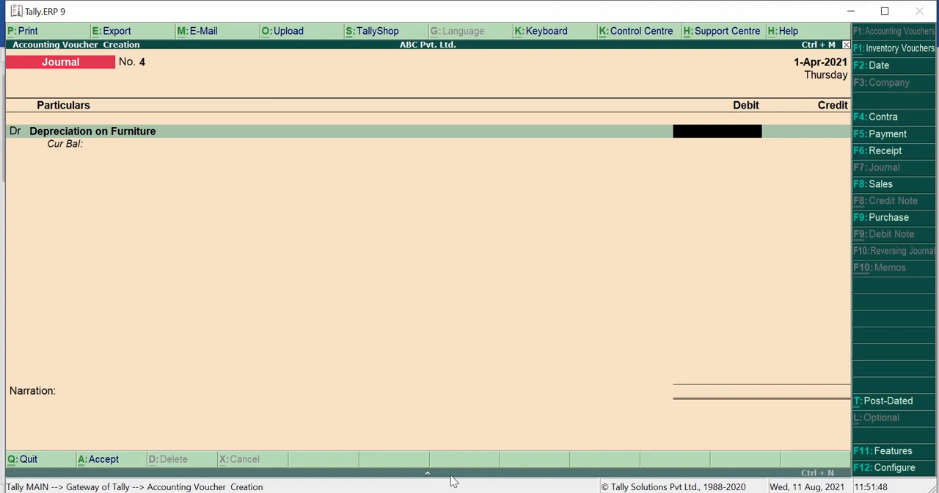
Recheck the furniture depreciation rate in the Word document and switch back to the journal voucher in Tally.ERP 9
{"action": "left_click", "coordinate": [452, 490]}
{"action": "left_click", "coordinate": [449, 470]}
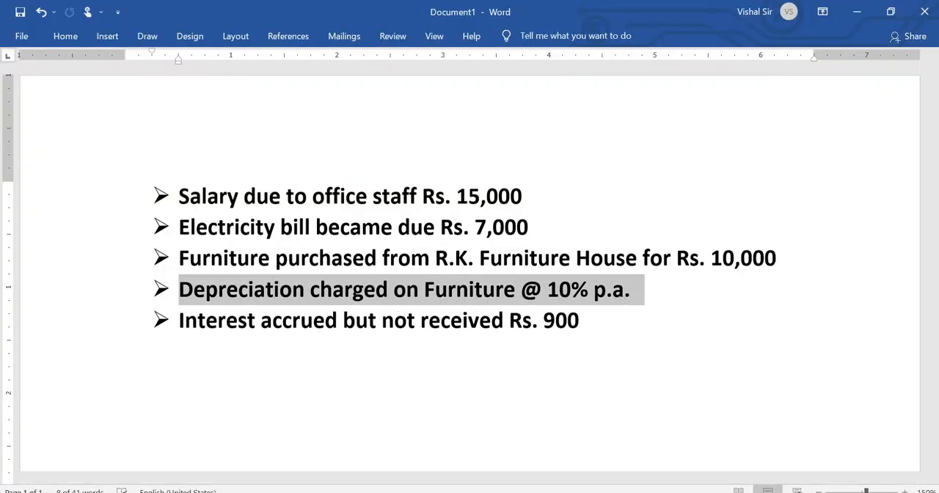
{"action": "left_click", "coordinate": [511, 488]}
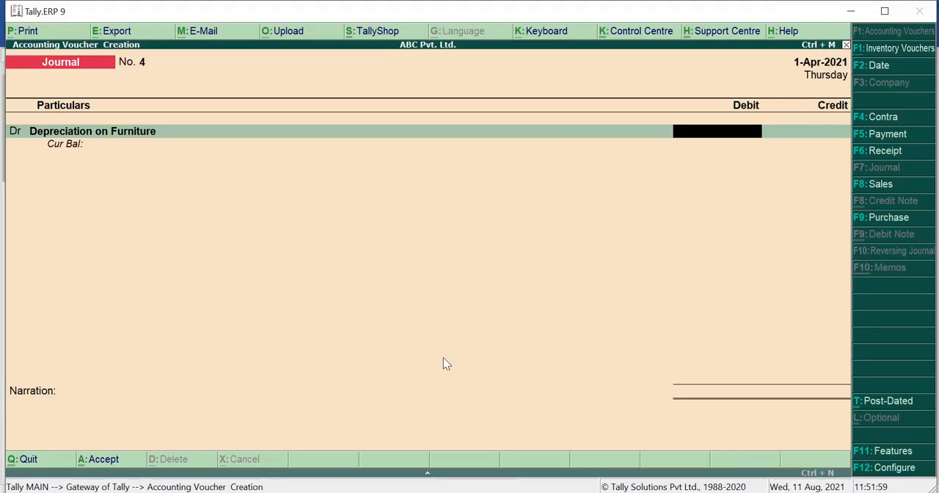
Debit Depreciation on Furniture with 2,000 and credit the existing Furniture ledger with 2,000 in the fourth journal voucher
{"action": "type", "text": "2000"}
{"action": "key", "text": "Return"}
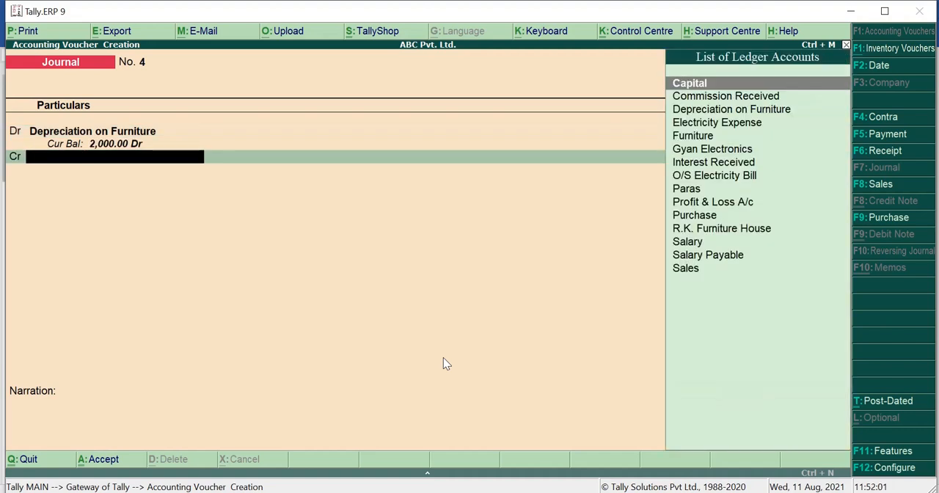
{"action": "type", "text": "Furni"}
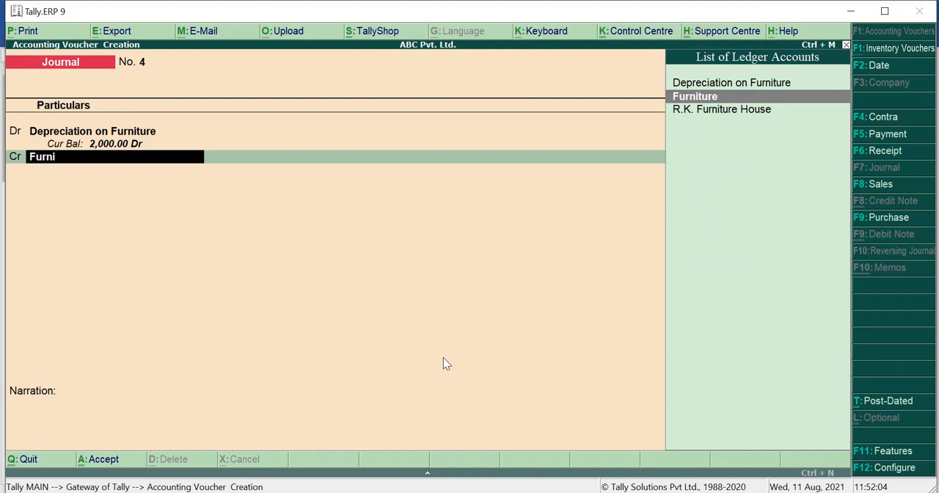
{"action": "key", "text": "Return"}
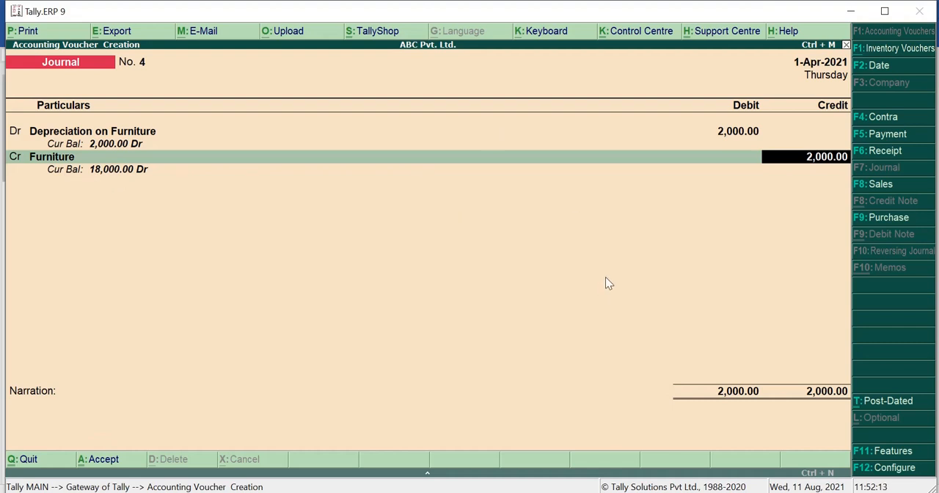
{"action": "key", "text": "Return"}
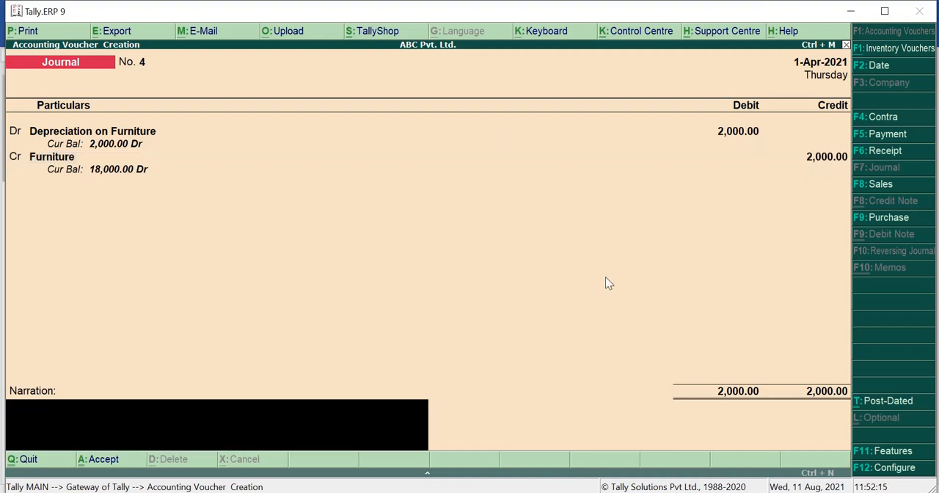
Enter the narration "Being Dep. charged on furniture" and save the fourth journal voucher
{"action": "type", "text": "Being Dep. cha"}
{"action": "type", "text": "r"}
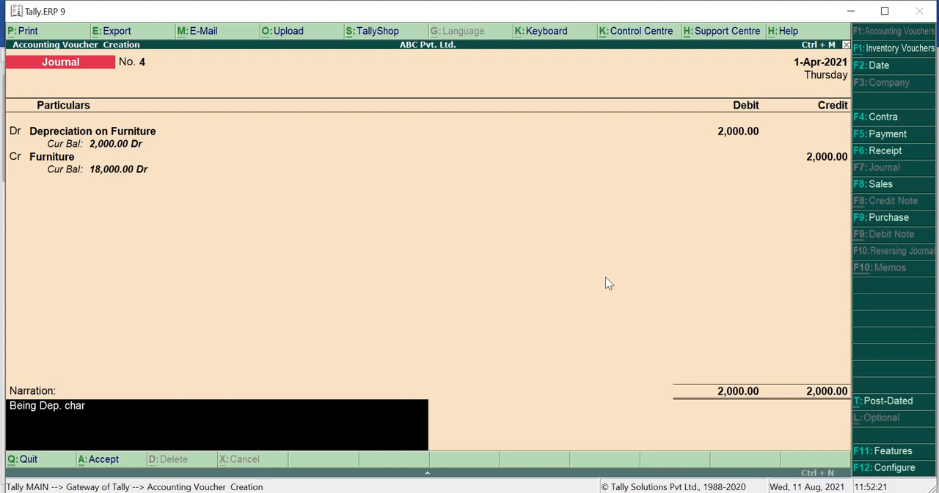
{"action": "type", "text": "ged on furniture"}
{"action": "key", "text": "Return"}
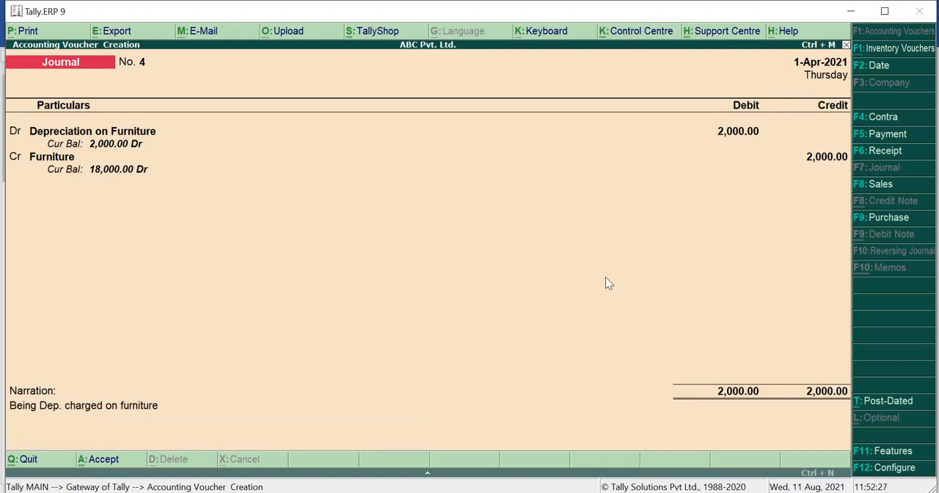
{"action": "key", "text": "Return"}
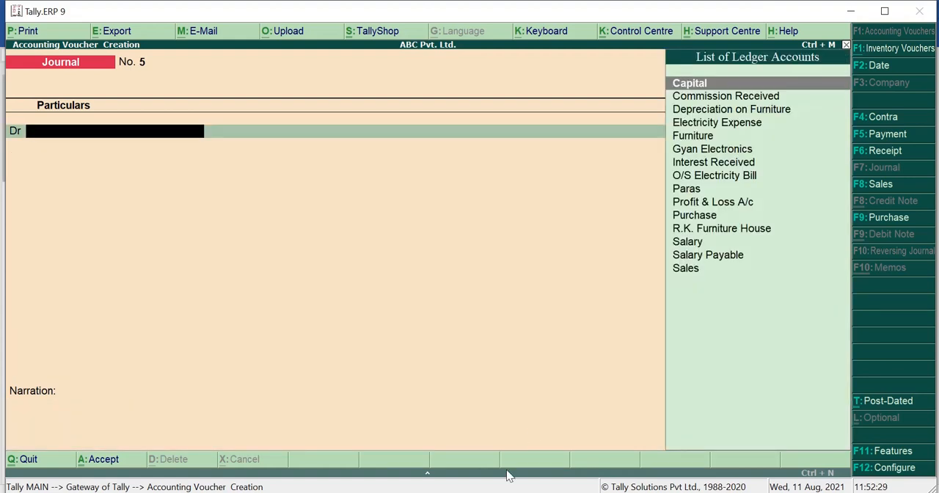
Highlight and review the accrued interest transaction in the Word document, and return to the fifth journal voucher in Tally.ERP 9
{"action": "left_click", "coordinate": [488, 492]}
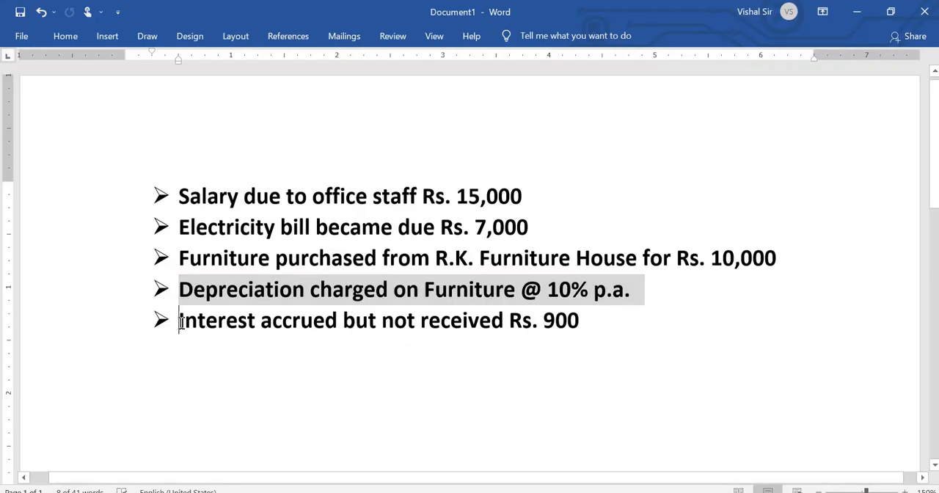
{"action": "left_click_drag", "start_coordinate": [179, 323], "coordinate": [587, 327]}
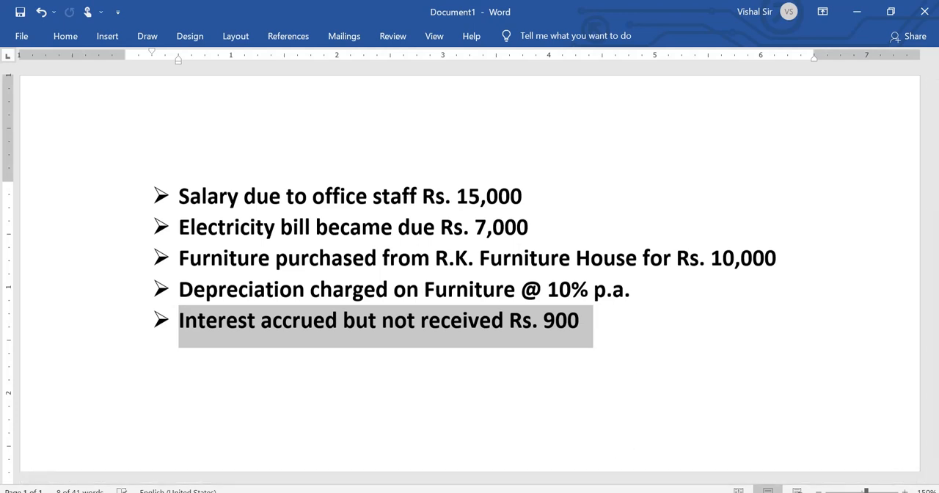
{"action": "left_click", "coordinate": [511, 492]}
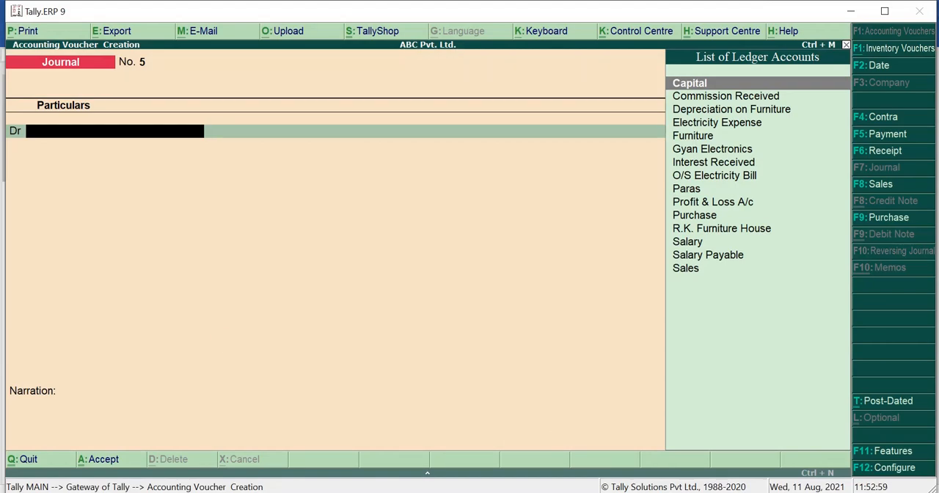
{"action": "left_click", "coordinate": [478, 492]}
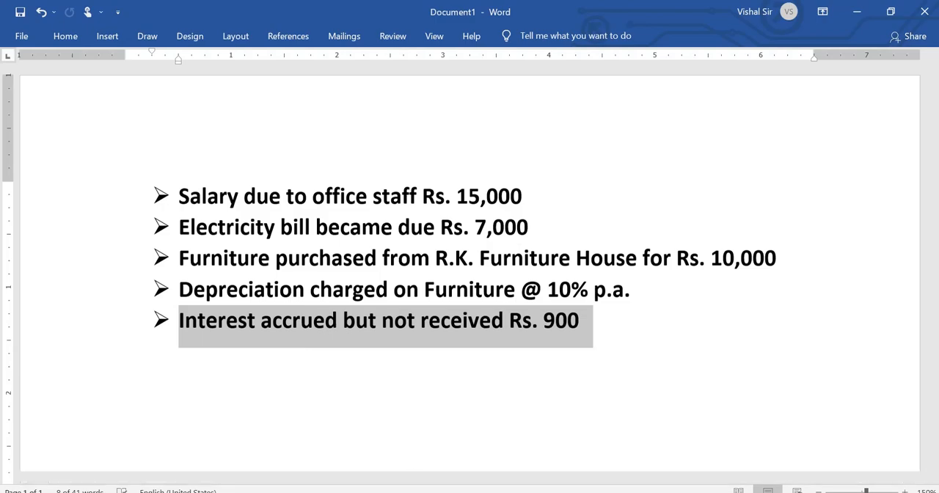
{"action": "key", "text": "alt+Tab"}
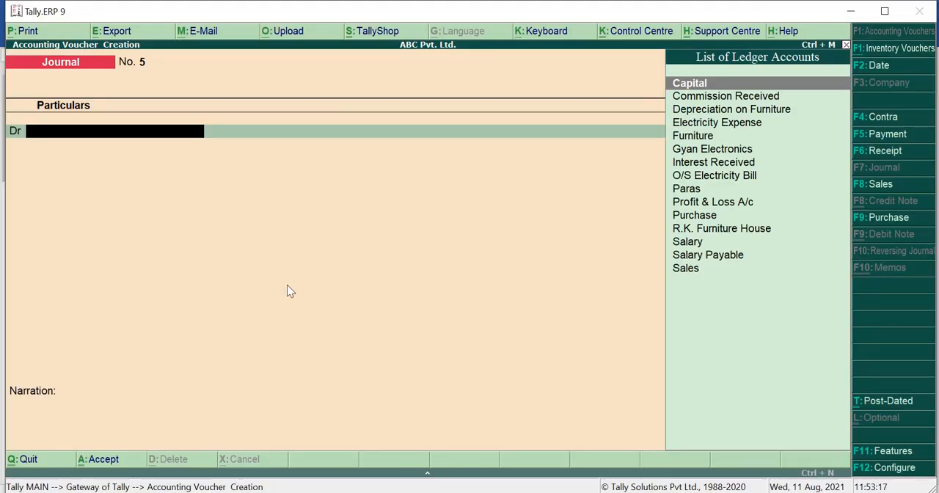
Start a new ledger named Accrued Interest for the debit side of the fifth journal voucher
{"action": "key", "text": "alt+c"}
{"action": "type", "text": "A"}
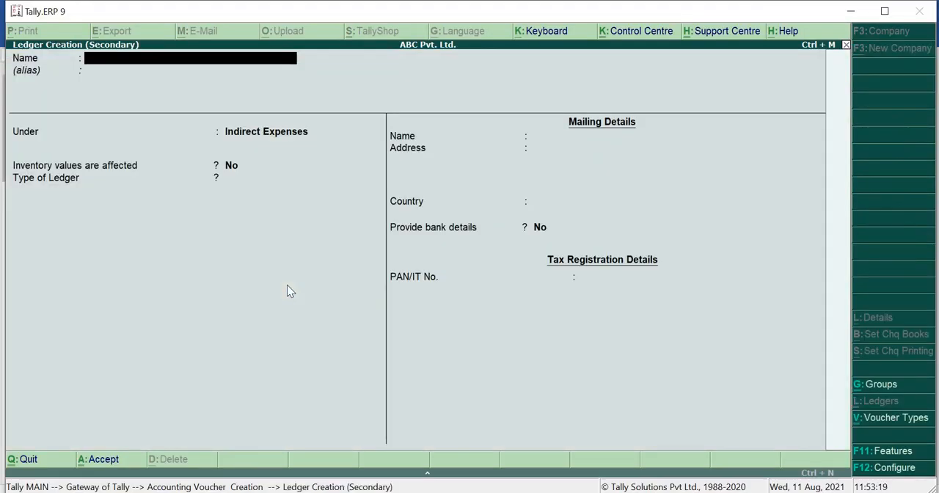
{"action": "type", "text": "cc"}
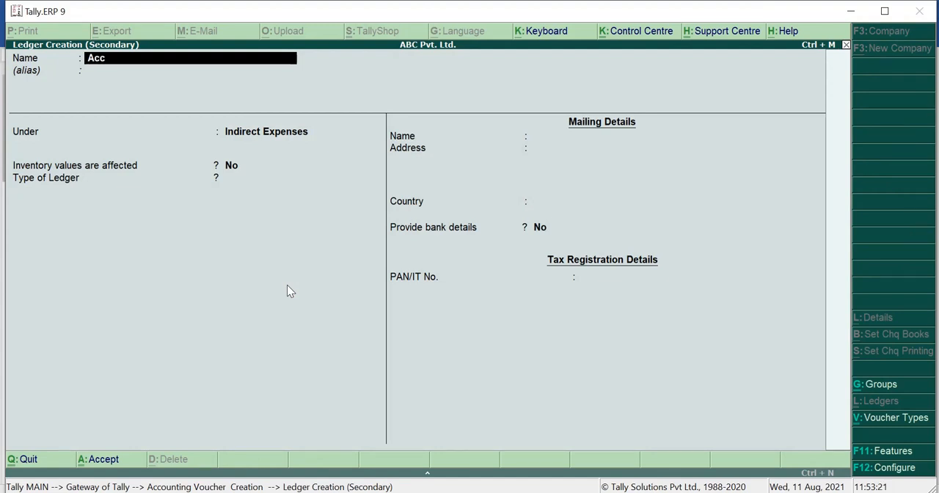
{"action": "type", "text": "rued Interest"}
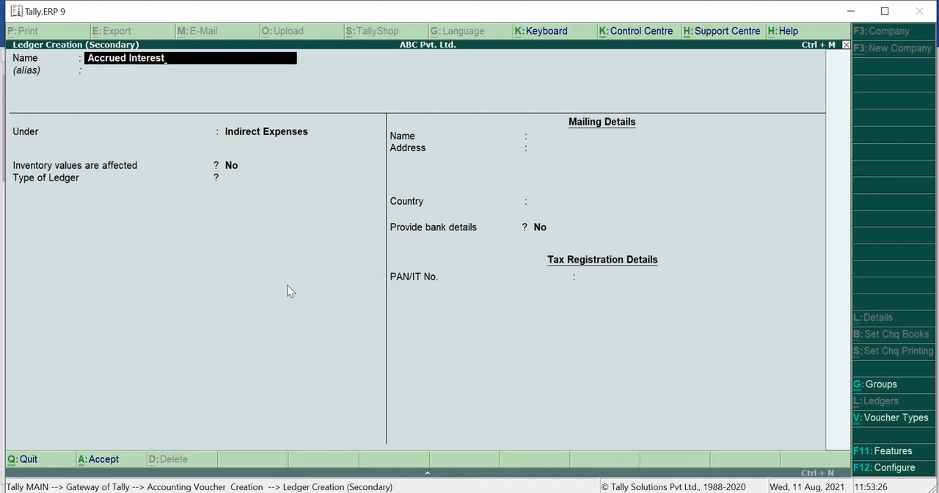
{"action": "key", "text": "Return"}
{"action": "key", "text": "Return"}
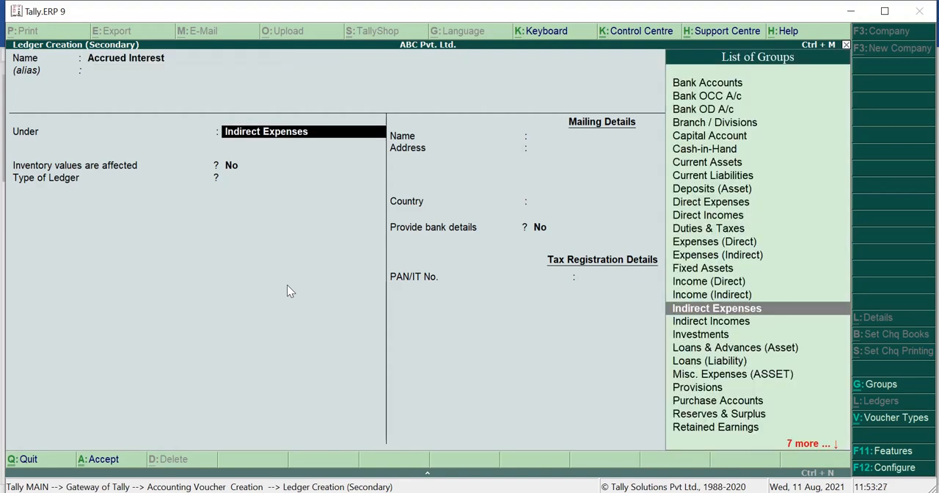
Place the Accrued Interest ledger under Current Assets, keep its remaining details at their defaults and save it
{"action": "type", "text": "Current"}
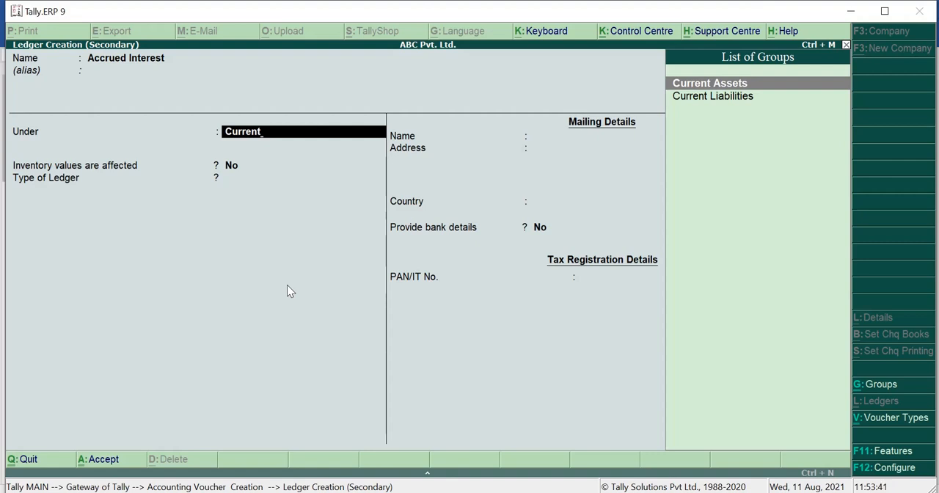
{"action": "key", "text": "Return"}
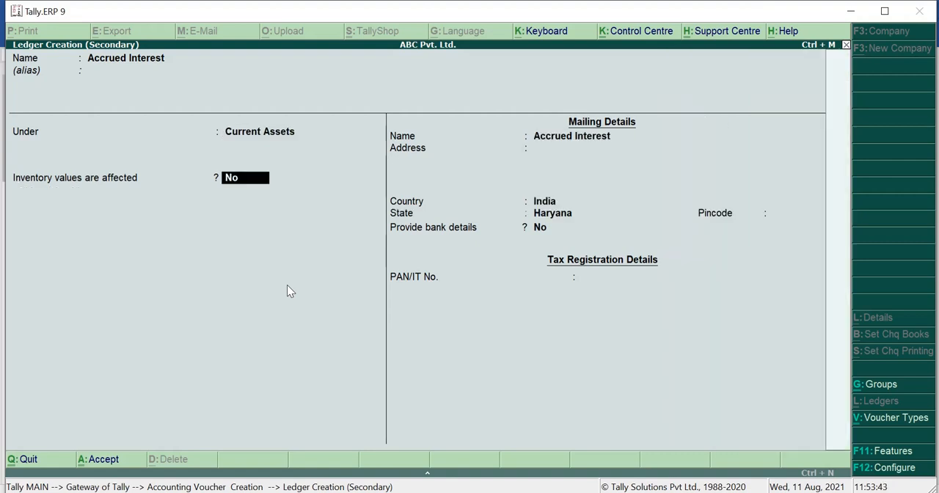
{"action": "key", "text": "Return"}
{"action": "key", "text": "Return"}
{"action": "key", "text": "Return"}
{"action": "key", "text": "Return"}
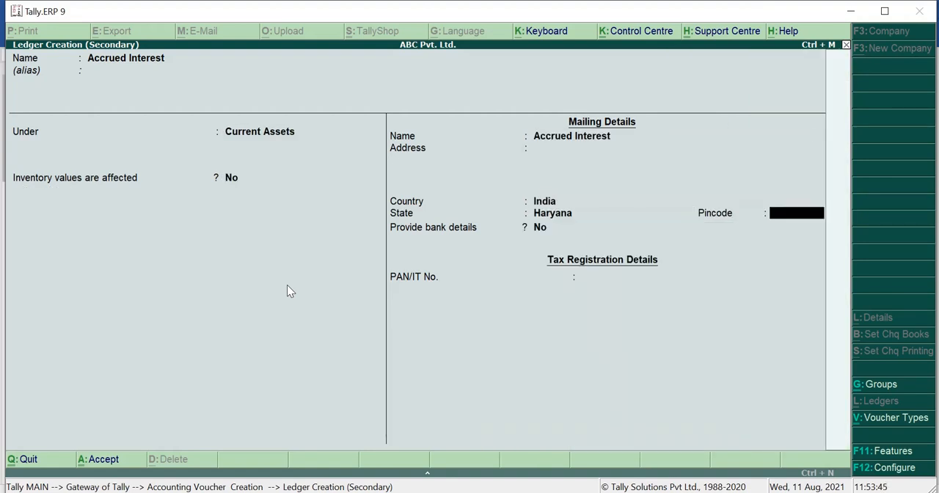
{"action": "key", "text": "Return"}
{"action": "key", "text": "Return"}
{"action": "key", "text": "Return"}
{"action": "key", "text": "Return"}
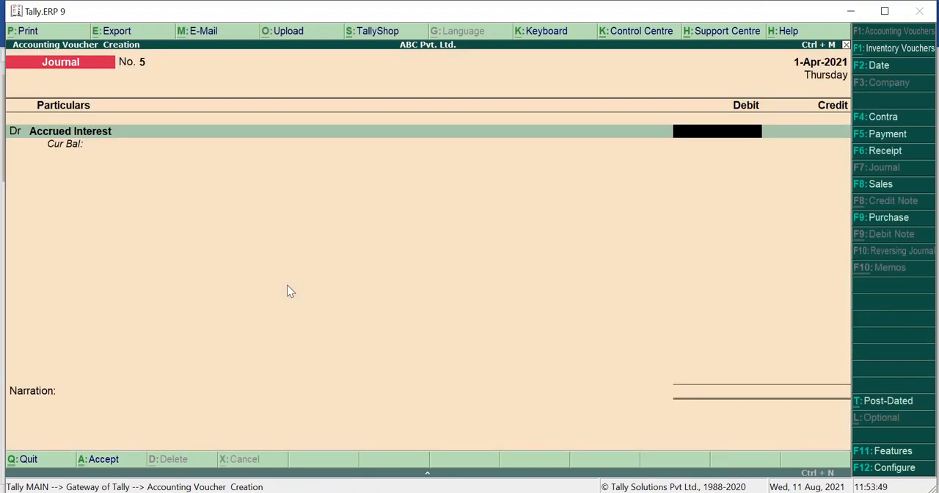
Debit Accrued Interest with 900 and start a new ledger named Interest for the credit side
{"action": "type", "text": "900"}
{"action": "key", "text": "Return"}
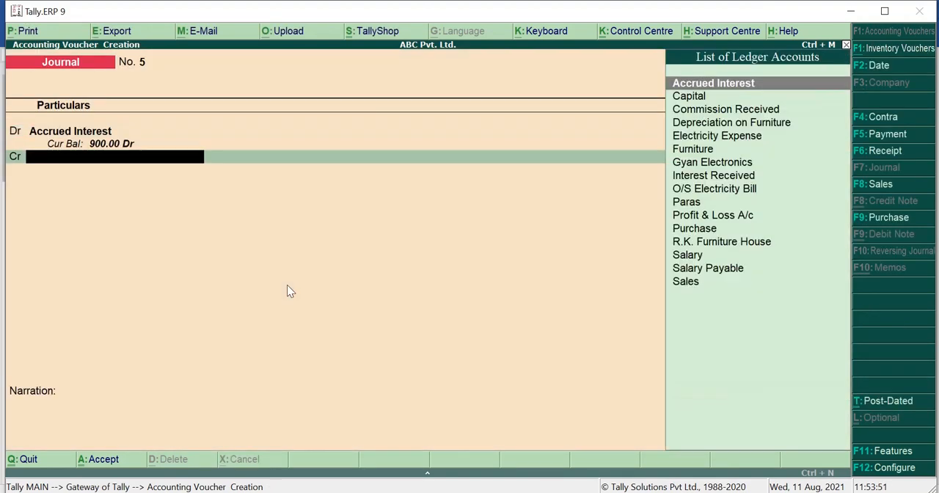
{"action": "type", "text": "In"}
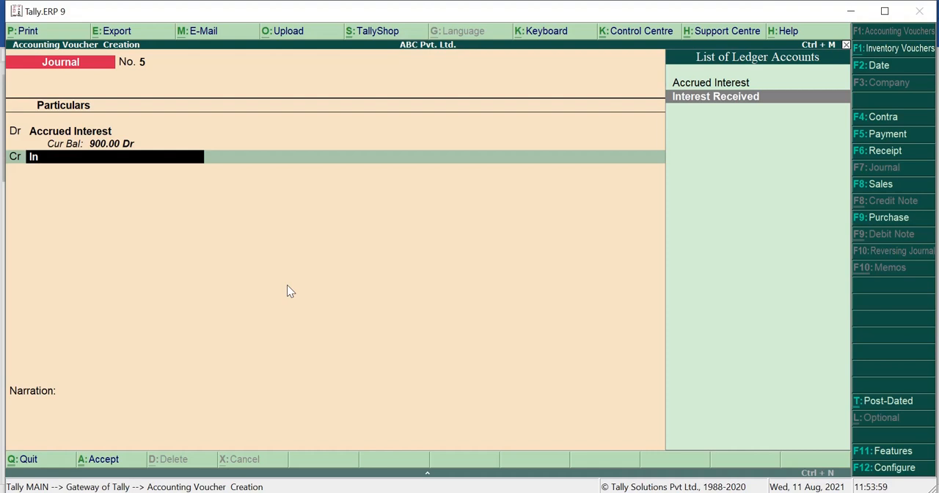
{"action": "key", "text": "alt+c"}
{"action": "type", "text": "I"}
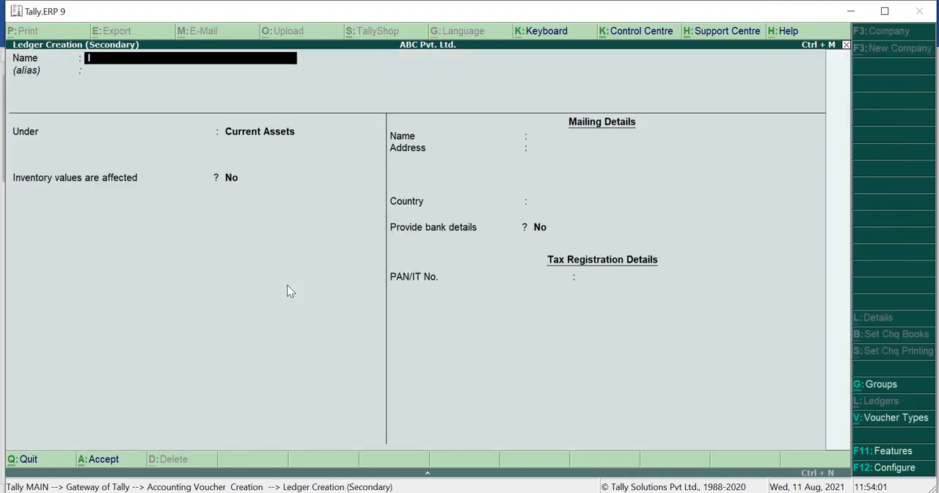
{"action": "type", "text": "nterest"}
{"action": "key", "text": "Return"}
{"action": "key", "text": "Return"}
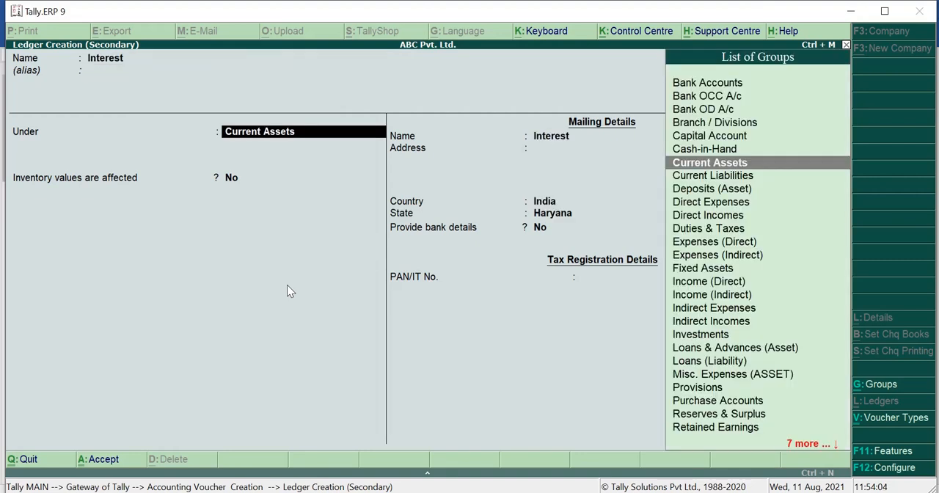
Save the Interest ledger under Indirect Incomes and credit it with 900 in the fifth journal voucher
{"action": "type", "text": "Indirec"}
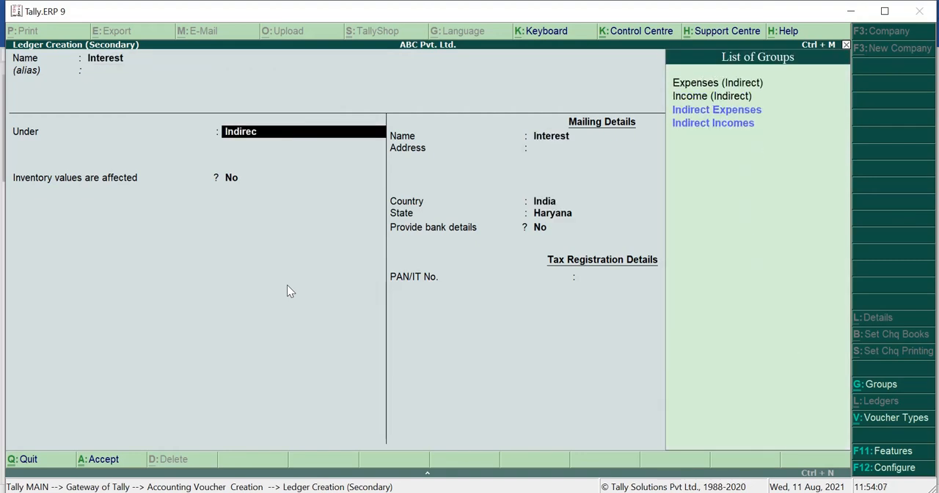
{"action": "type", "text": "t"}
{"action": "key", "text": "Down"}
{"action": "key", "text": "Down"}
{"action": "key", "text": "Return"}
{"action": "key", "text": "Return"}
{"action": "key", "text": "Return"}
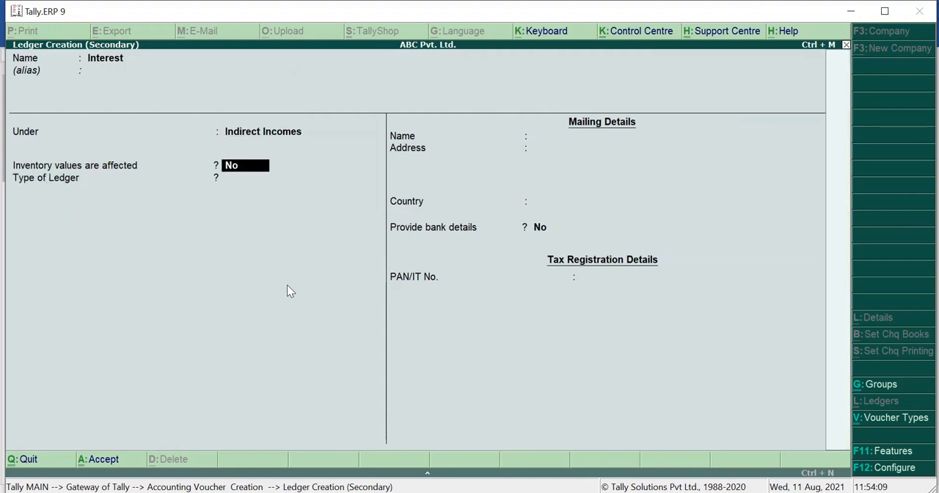
{"action": "key", "text": "Return"}
{"action": "key", "text": "Return"}
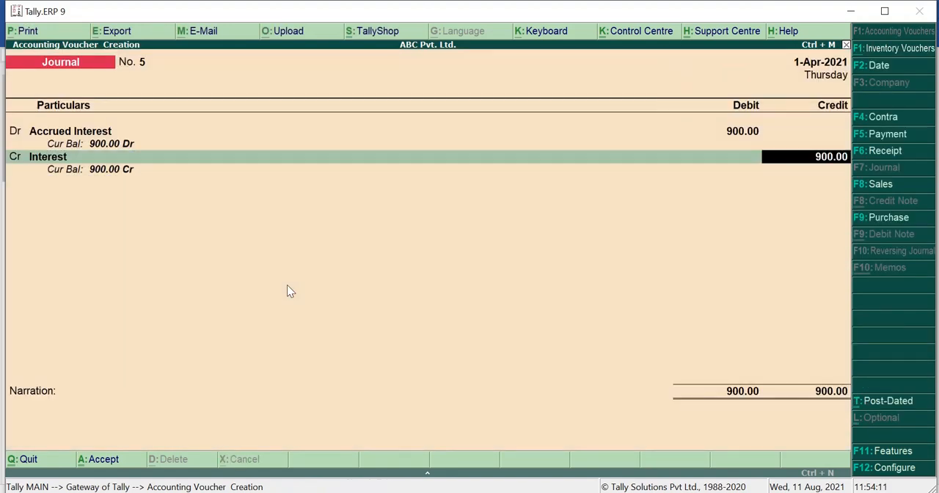
{"action": "key", "text": "Return"}
Enter the narration "Being interest accrued" and save the fifth journal voucher
{"action": "type", "text": "B"}
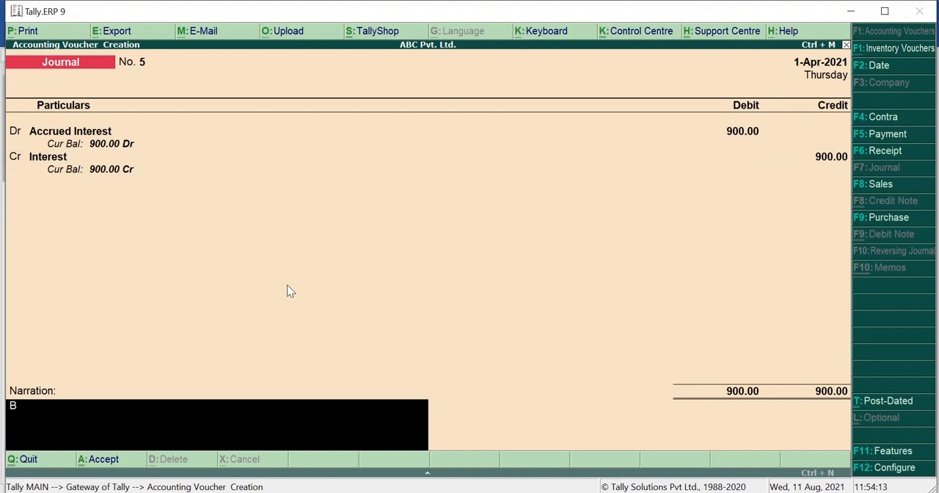
{"action": "type", "text": "eing interest a"}
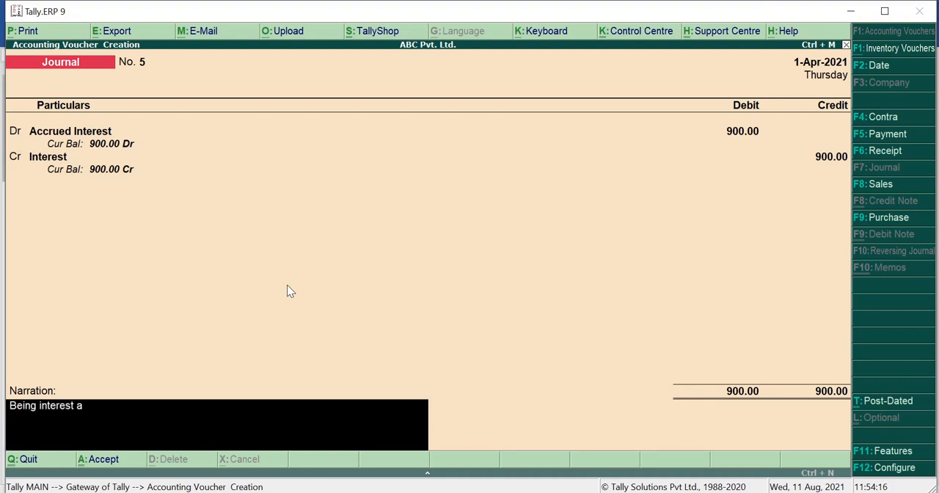
{"action": "type", "text": "ccrued"}
{"action": "key", "text": "Return"}
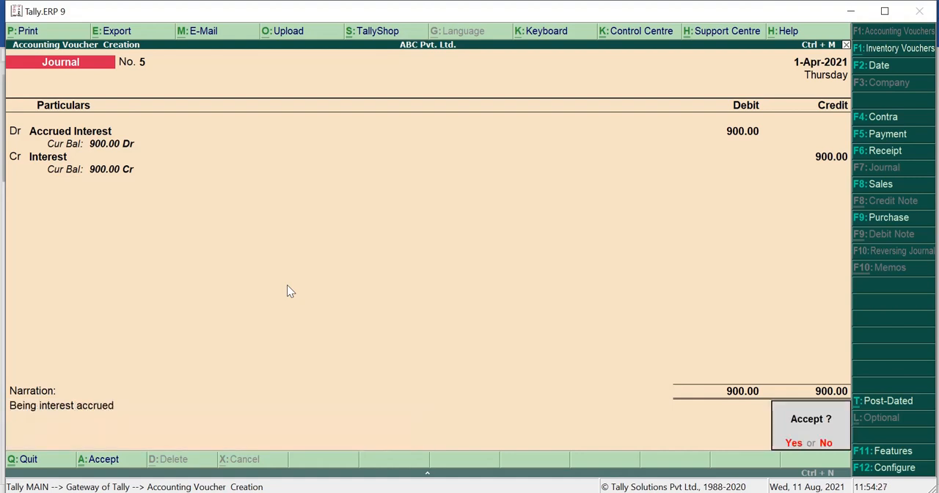
{"action": "key", "text": "Return"}
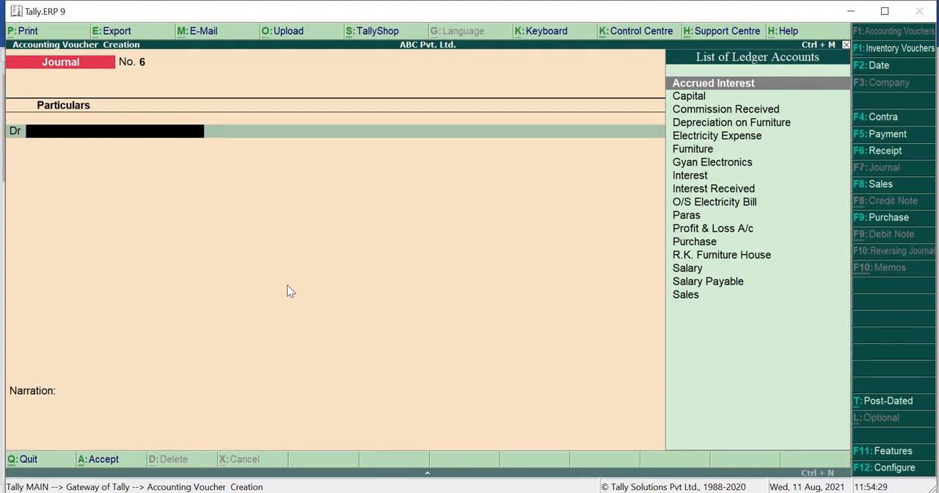
Check the transaction list in the Word document, return to Tally.ERP 9 and open the Balance Sheet in detailed view
{"action": "left_click", "coordinate": [574, 492]}
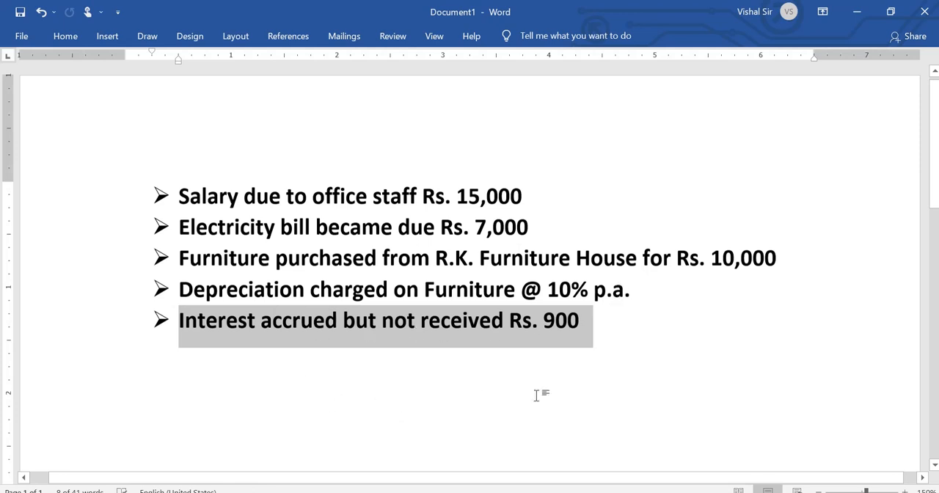
{"action": "left_click", "coordinate": [470, 492]}
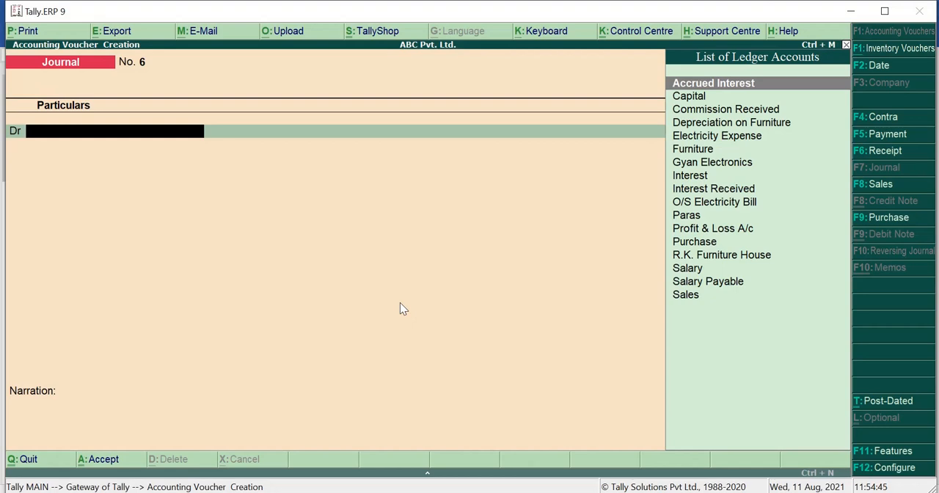
{"action": "key", "text": "Escape"}
{"action": "key", "text": "y"}
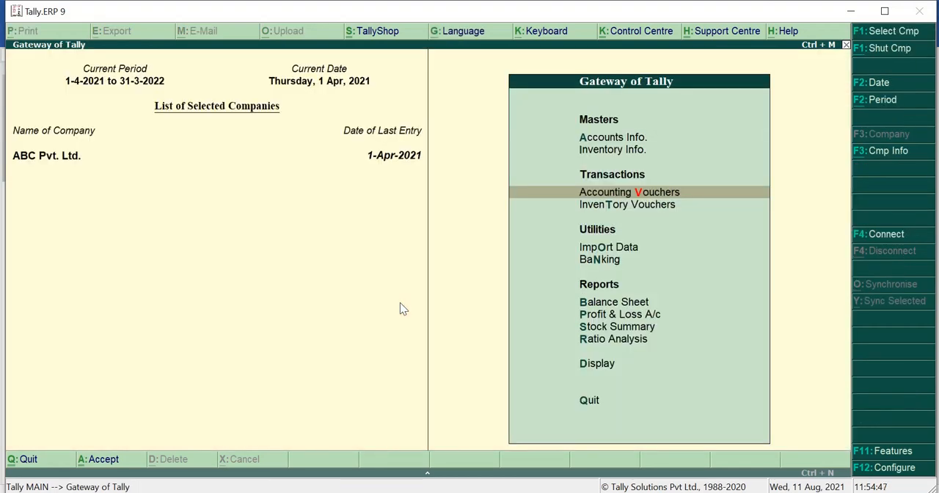
{"action": "key", "text": "b"}
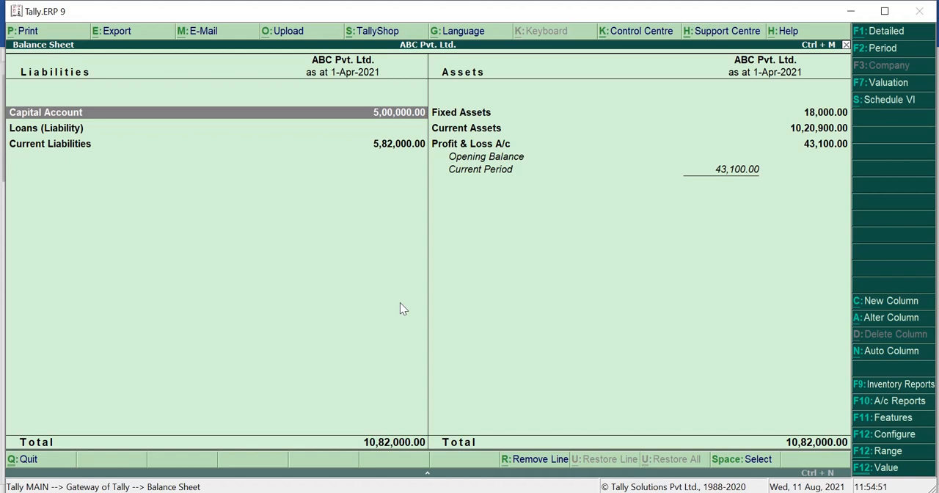
{"action": "key", "text": "alt+F1"}
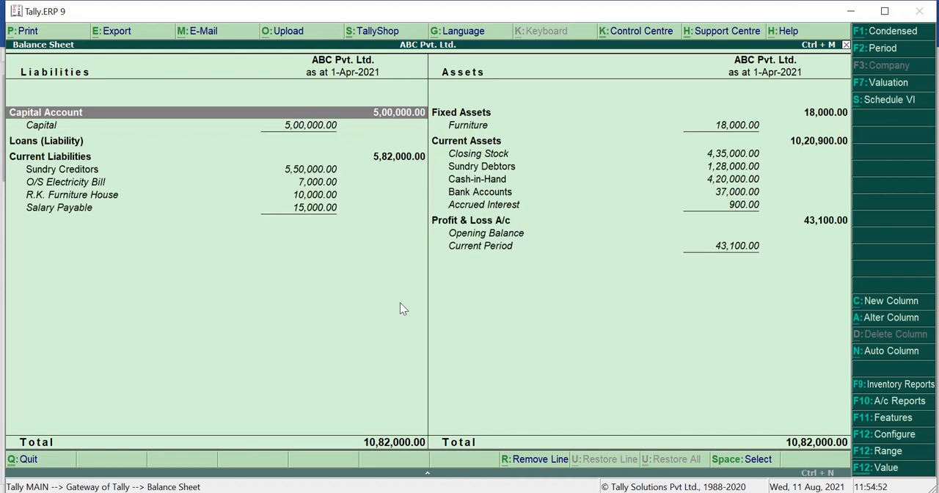
Drill down from Furniture under Fixed Assets to its April ledger vouchers, and return to the Balance Sheet
{"action": "key", "text": "Right"}
{"action": "key", "text": "Down"}
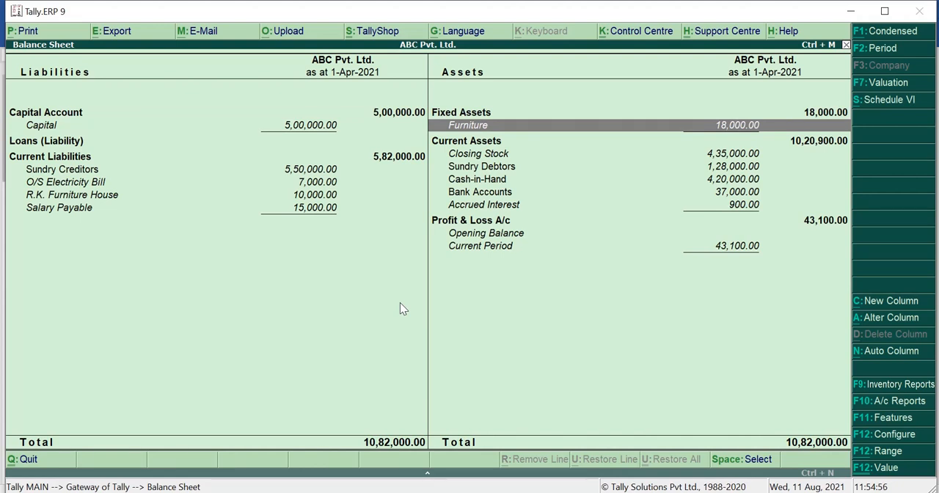
{"action": "key", "text": "Return"}
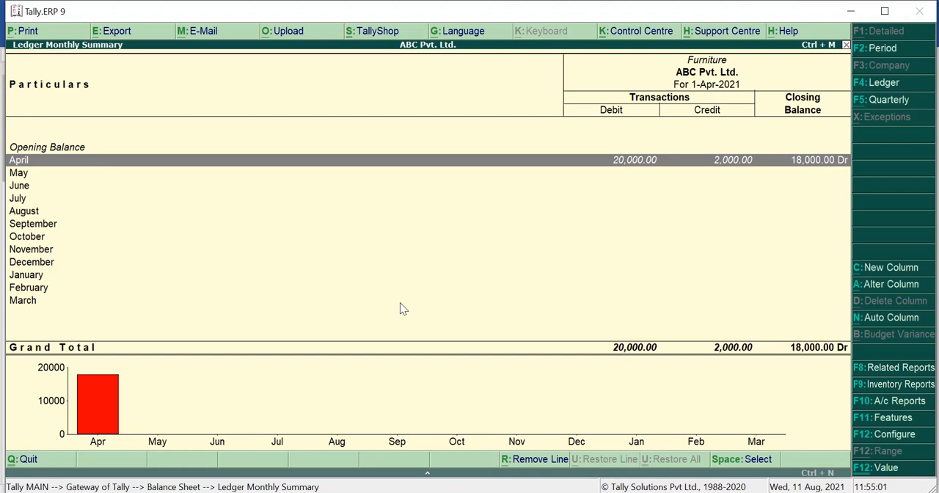
{"action": "key", "text": "Return"}
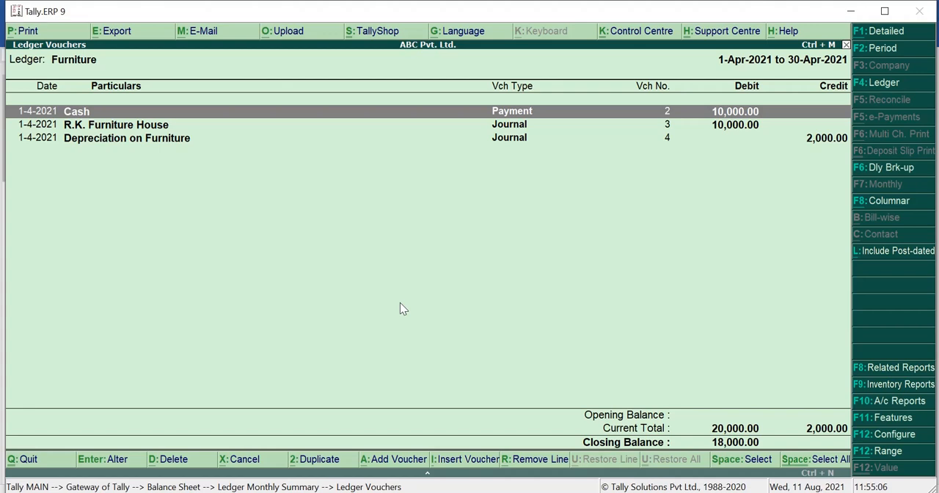
{"action": "key", "text": "Escape"}
{"action": "key", "text": "Escape"}
View the Sundry Debtors group summary from the Balance Sheet and return
{"action": "key", "text": "Down"}
{"action": "key", "text": "Down"}
{"action": "key", "text": "Down"}
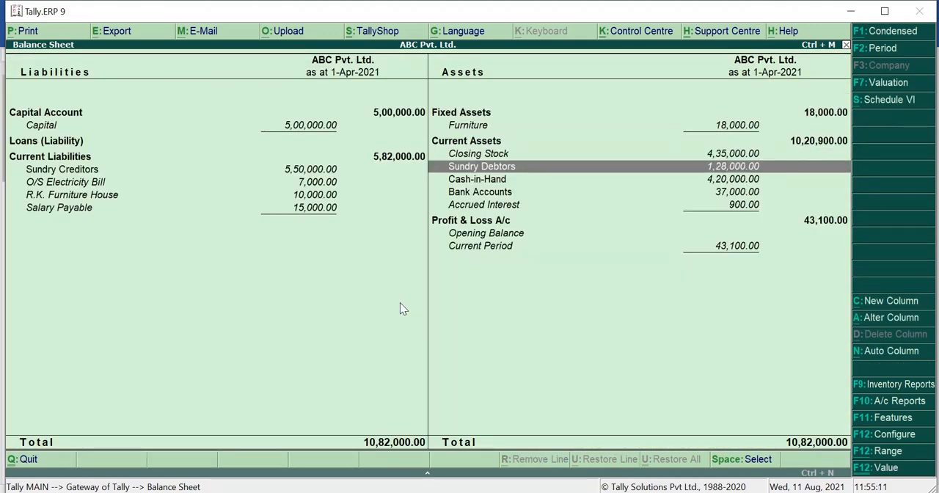
{"action": "key", "text": "Return"}
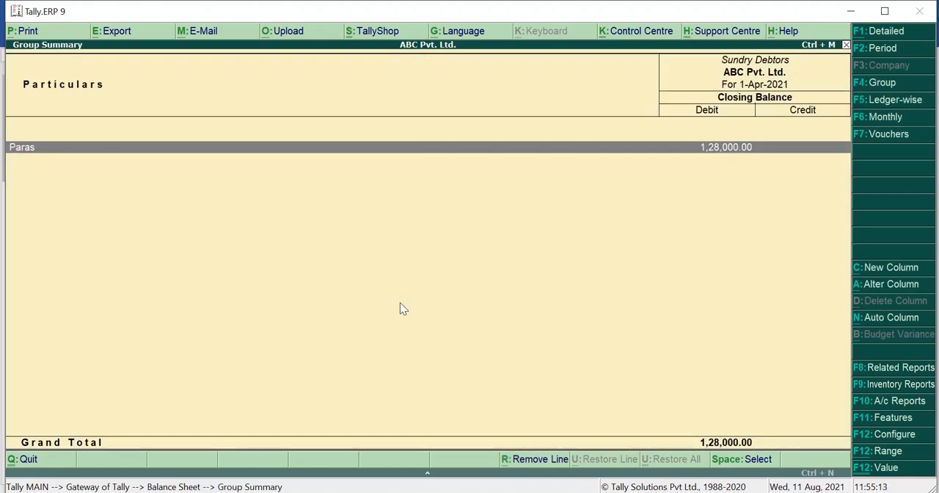
{"action": "key", "text": "Escape"}
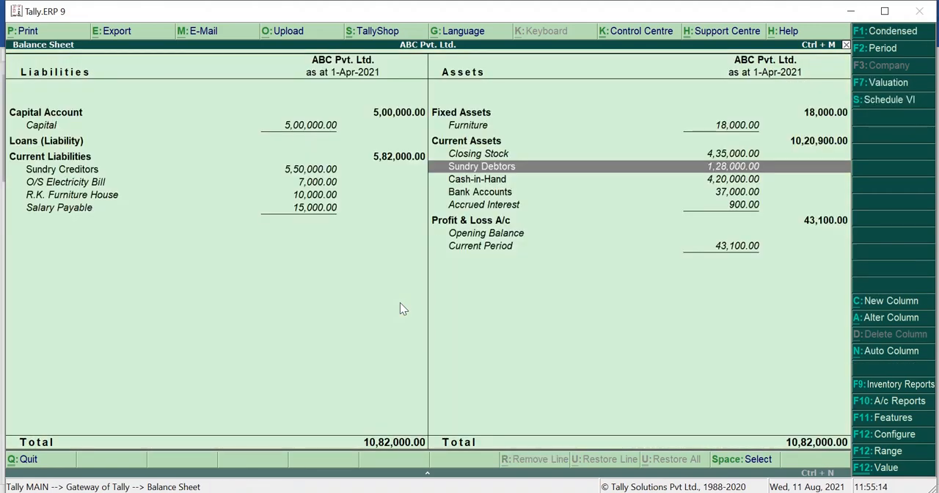
Review the Accrued Interest entry under Current Assets and the individual entries under Current Liabilities in the Balance Sheet
{"action": "key", "text": "Down"}
{"action": "key", "text": "Down"}
{"action": "key", "text": "Down"}
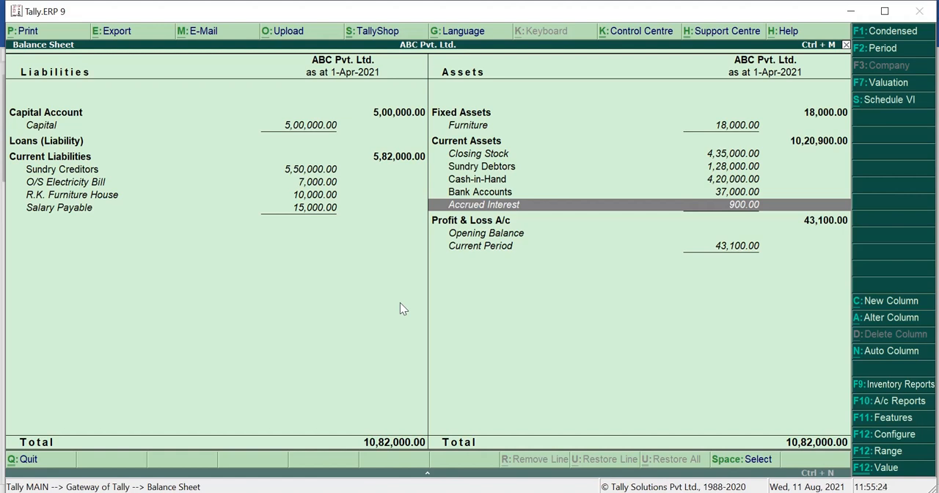
{"action": "key", "text": "Left"}
{"action": "key", "text": "Up"}
{"action": "key", "text": "Up"}
{"action": "key", "text": "Up"}
{"action": "key", "text": "Down"}
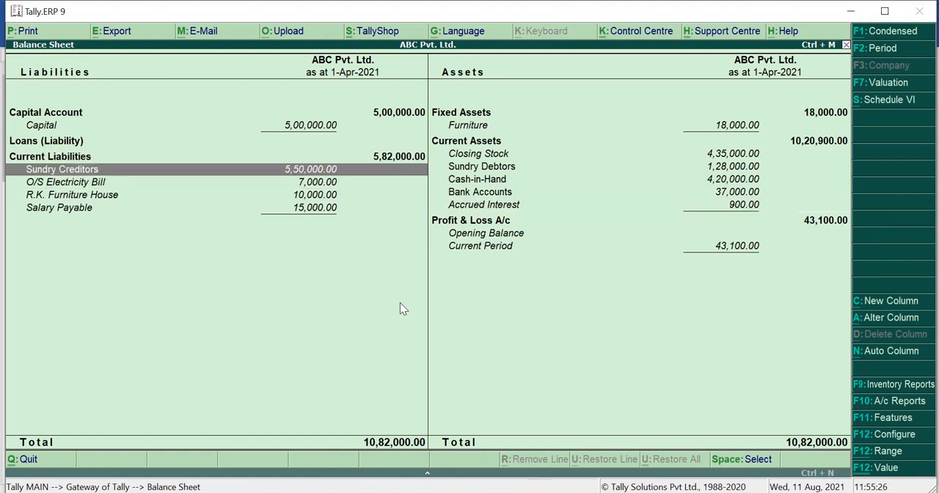
{"action": "key", "text": "Down"}
{"action": "key", "text": "Down"}
{"action": "key", "text": "Up"}
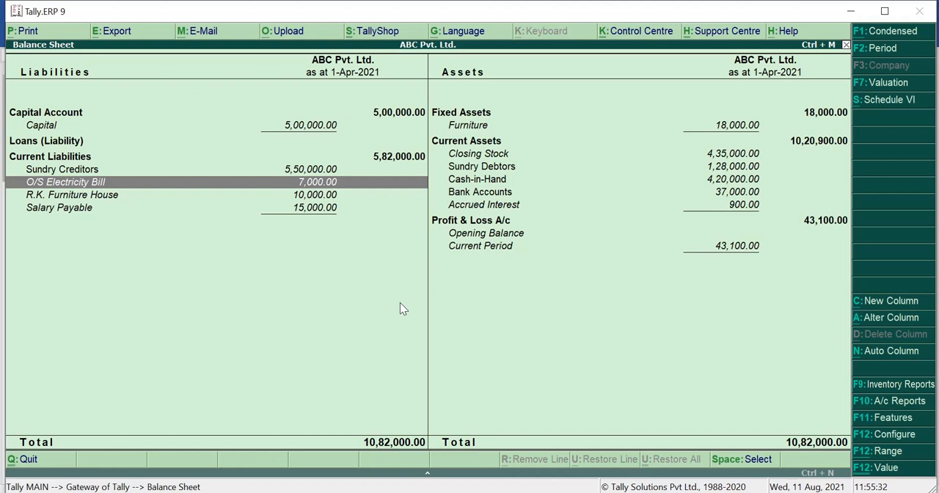
{"action": "key", "text": "Down"}
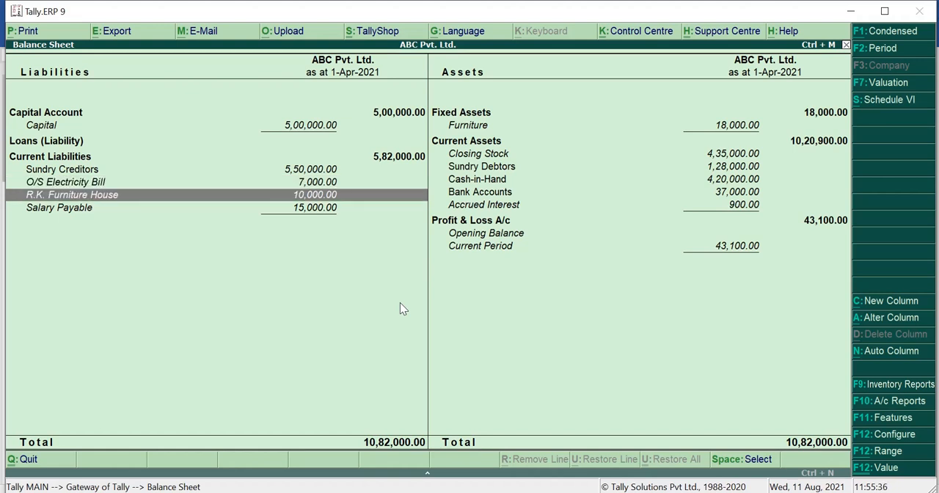
{"action": "key", "text": "Down"}
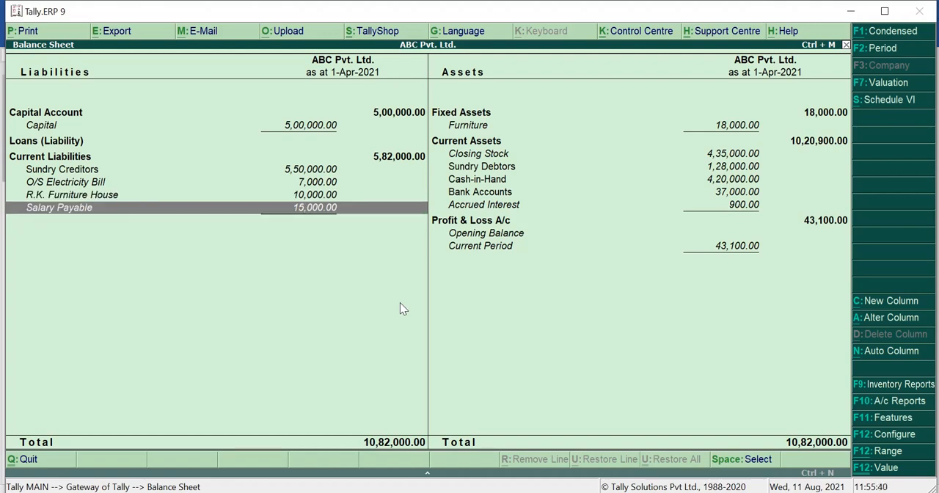
Drill down from Salary Payable to its journal voucher, and go back to the Gateway of Tally without changing it
{"action": "key", "text": "Return"}
{"action": "key", "text": "Return"}
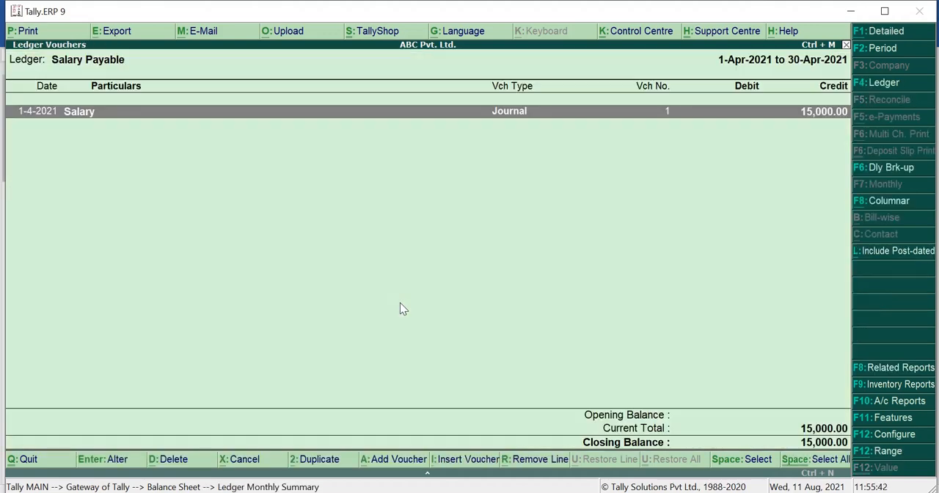
{"action": "key", "text": "Return"}
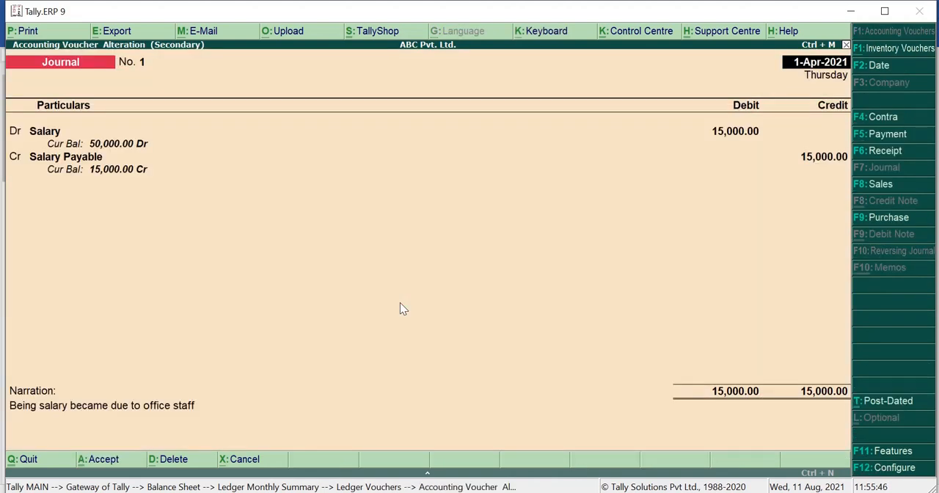
{"action": "key", "text": "Escape"}
{"action": "key", "text": "y"}
{"action": "key", "text": "Escape"}
{"action": "key", "text": "Escape"}
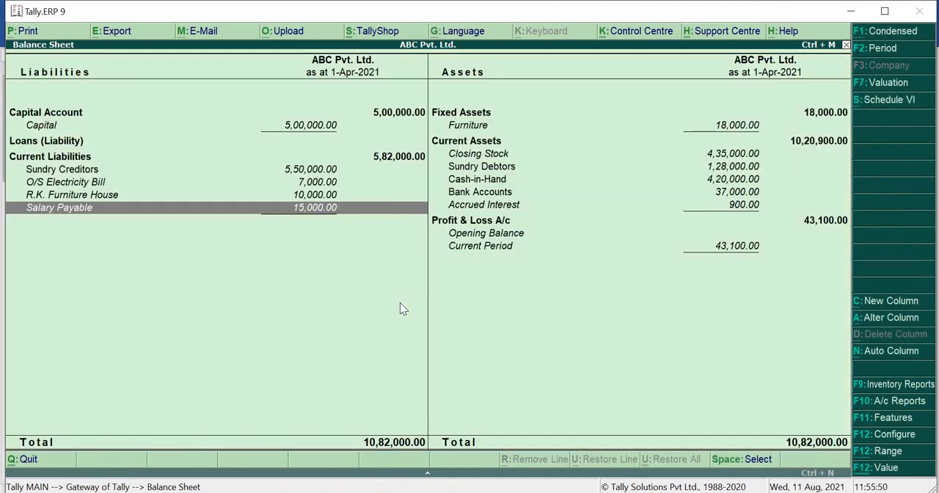
{"action": "key", "text": "Escape"}
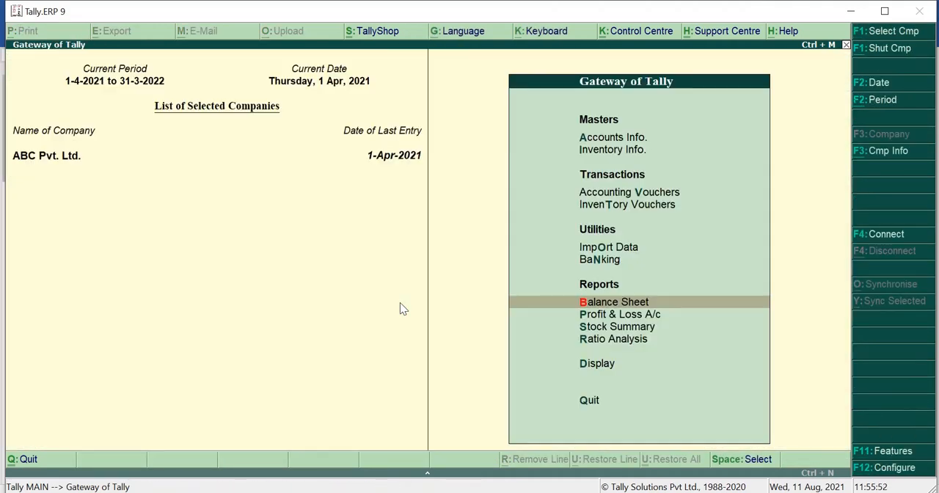